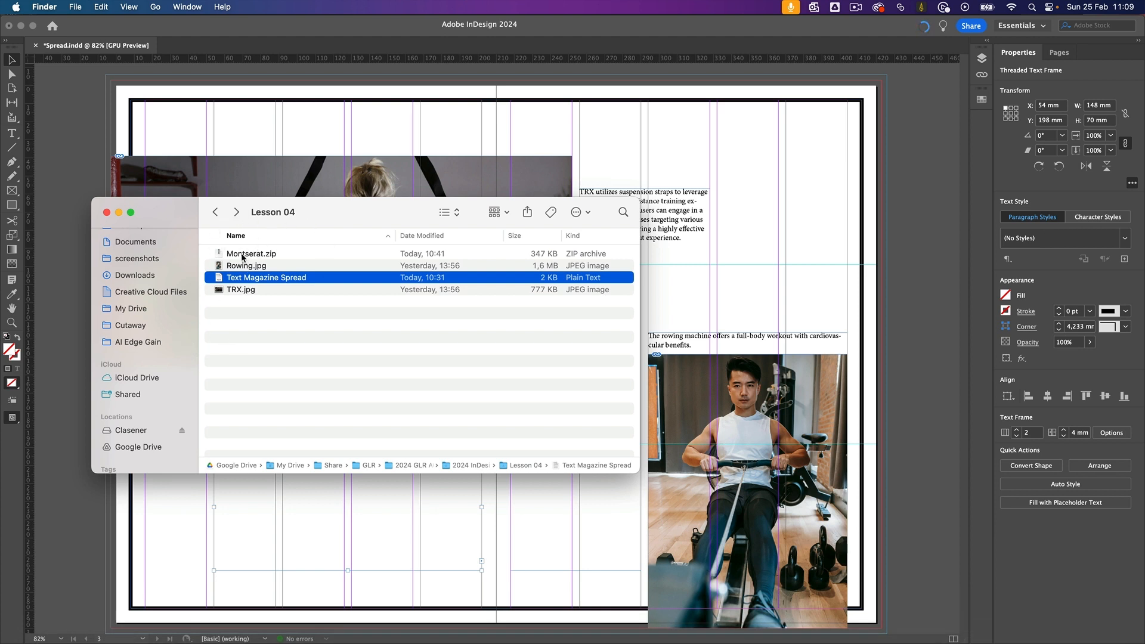
# Copy the text from the Text Magazine Spread file and paste it into the threaded text frame below the TRX photo
pyautogui.click(242, 256)
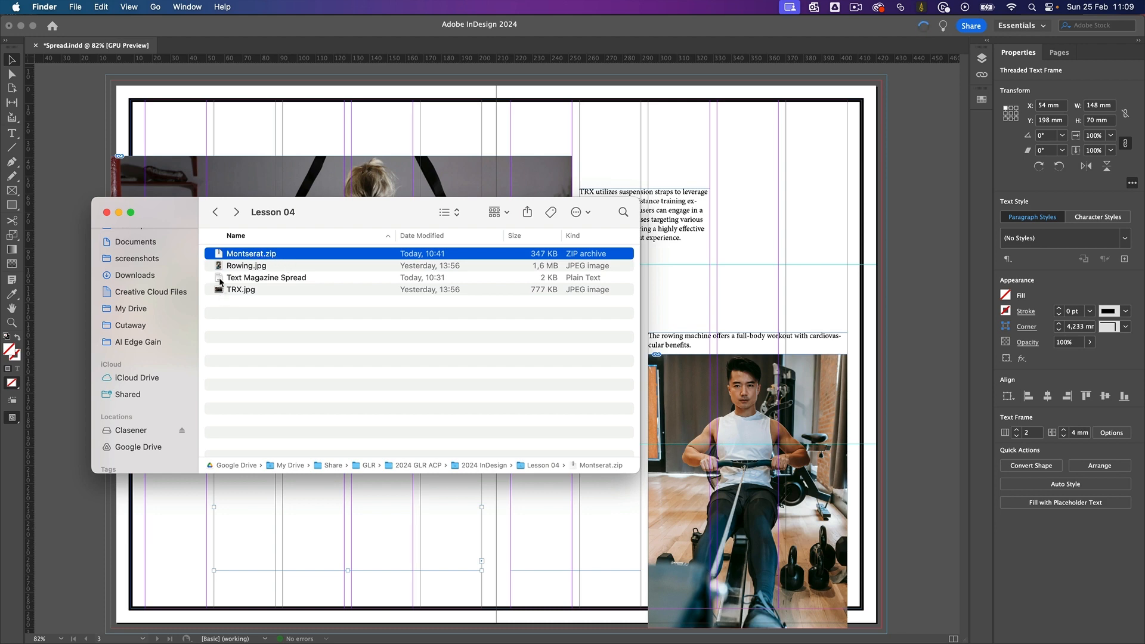
pyautogui.doubleClick(220, 279)
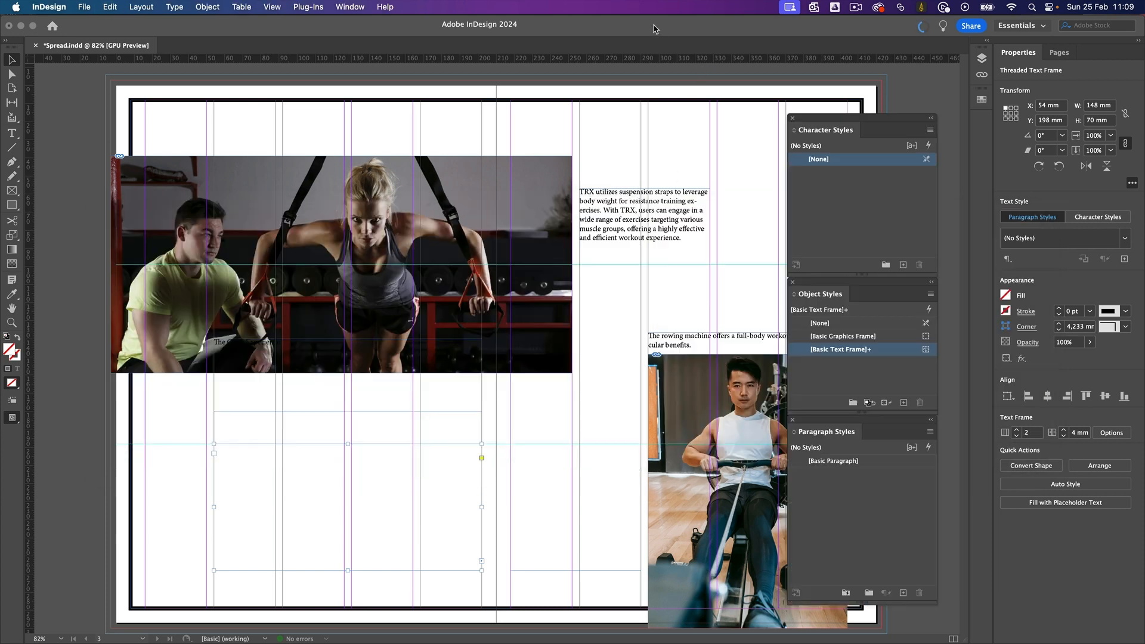
pyautogui.click(657, 28)
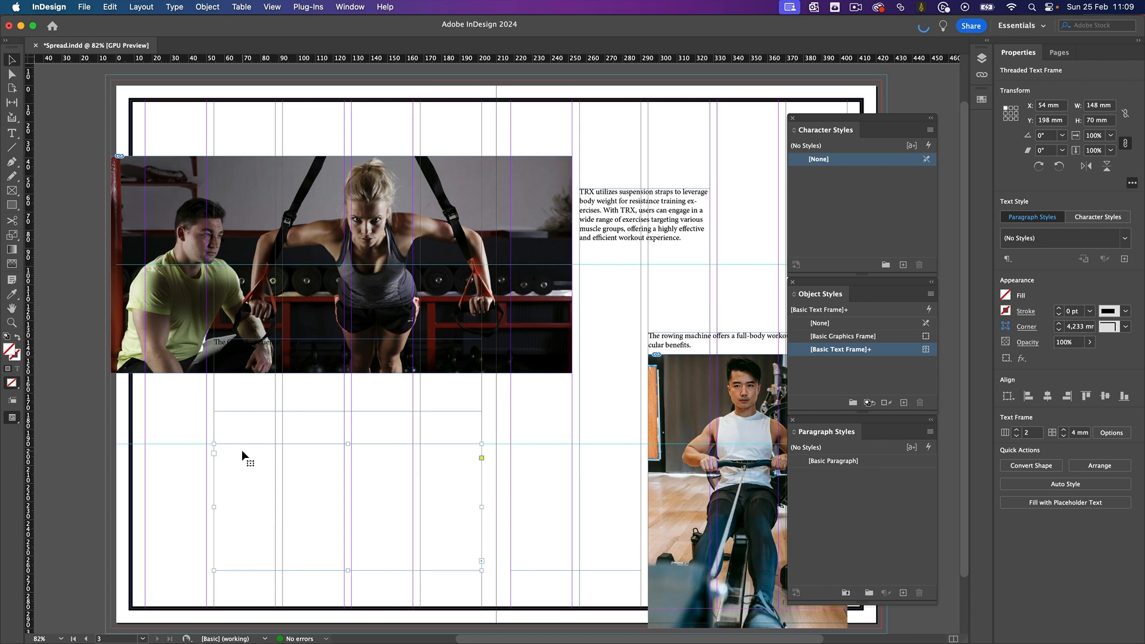
pyautogui.doubleClick(241, 450)
pyautogui.press('super+v')
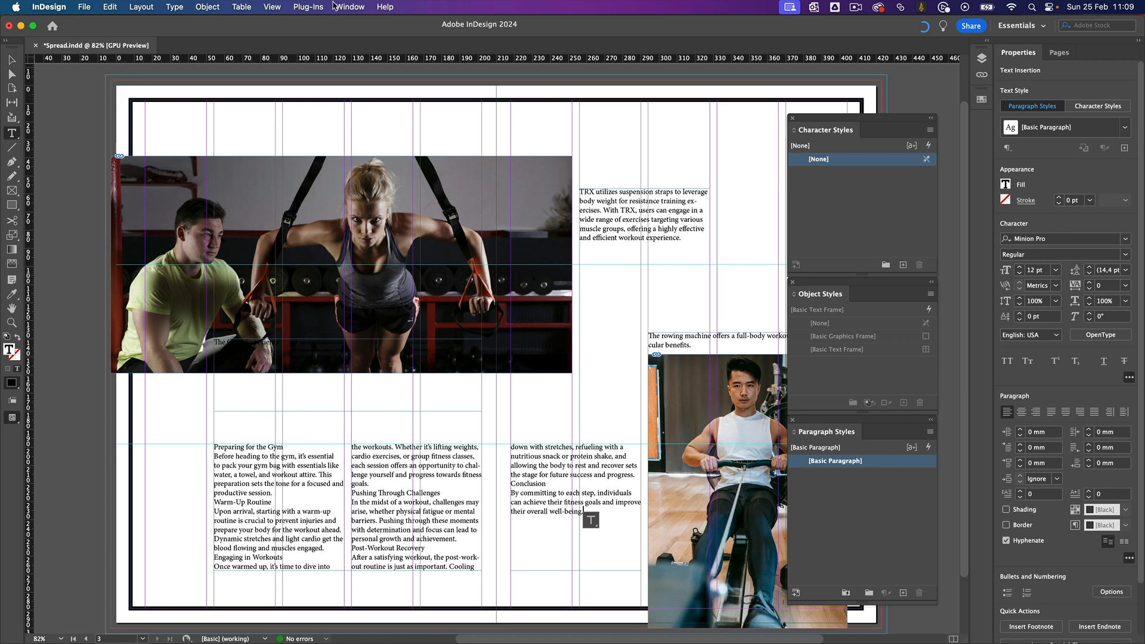
pyautogui.click(355, 6)
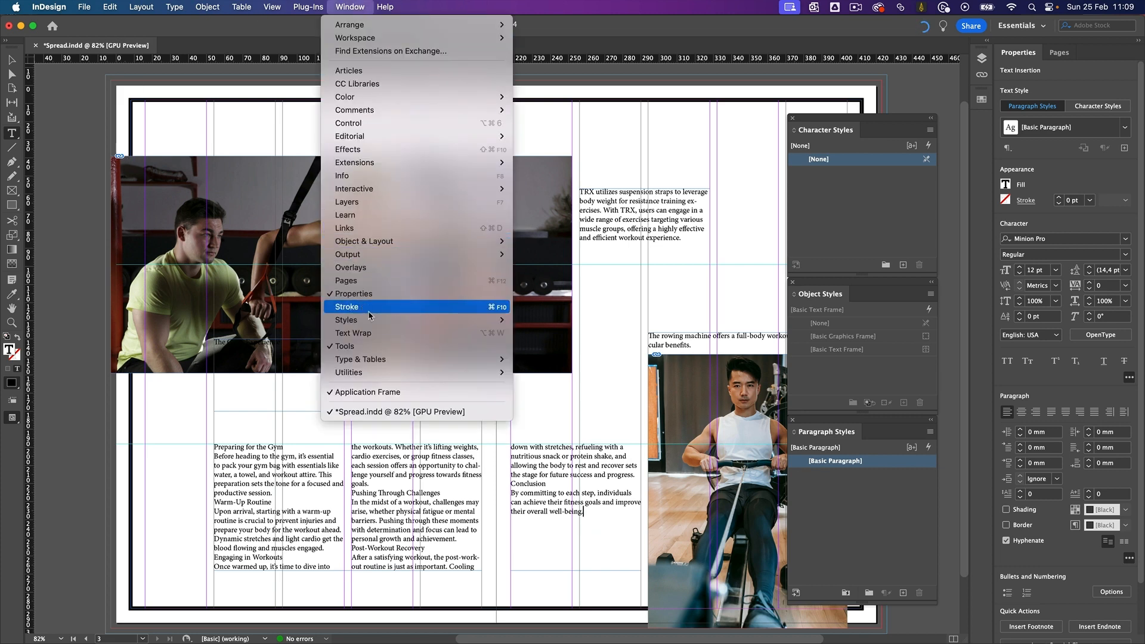
pyautogui.moveTo(374, 323)
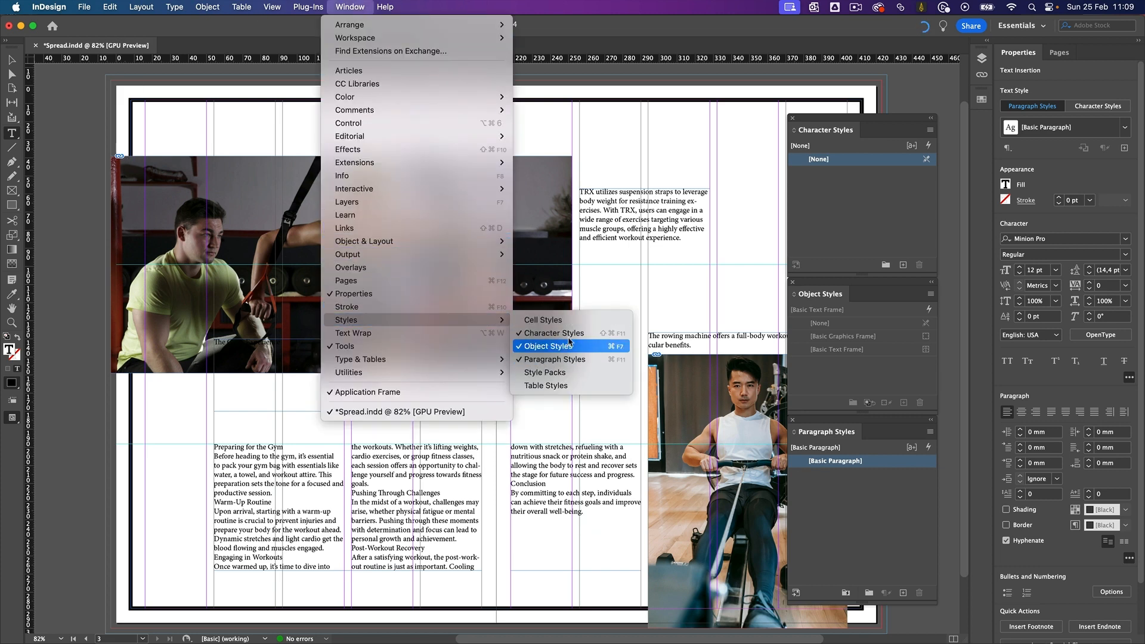
pyautogui.click(565, 30)
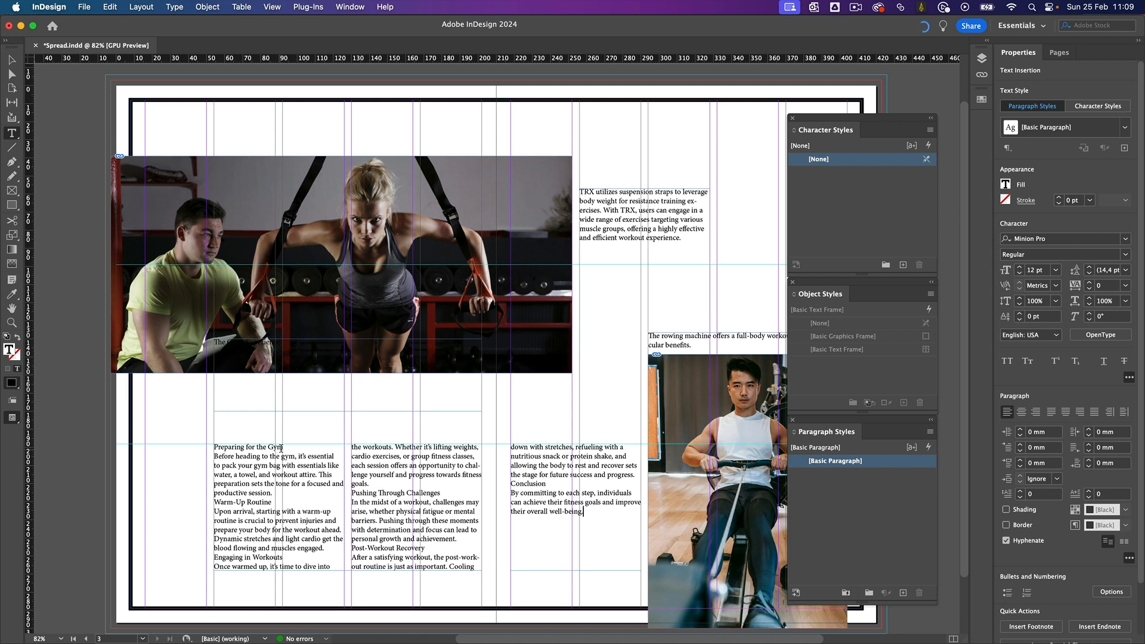
# Create a paragraph style named Sub Heading from the "Preparing for the Gym" line
pyautogui.moveTo(284, 448); pyautogui.dragTo(213, 447)
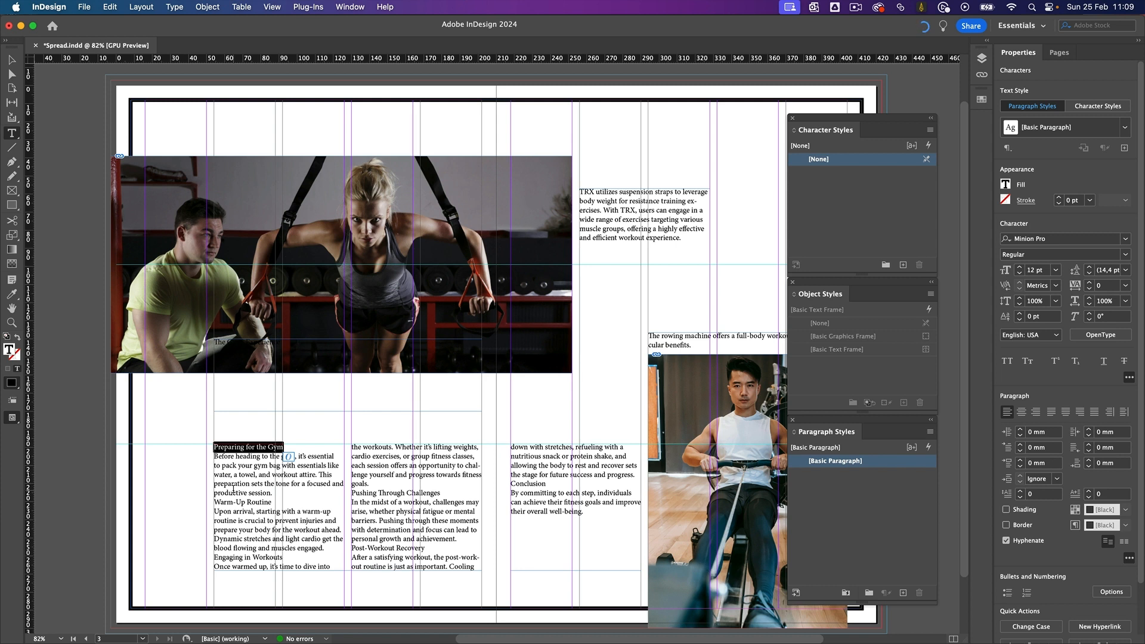
pyautogui.click(904, 593)
pyautogui.doubleClick(871, 475)
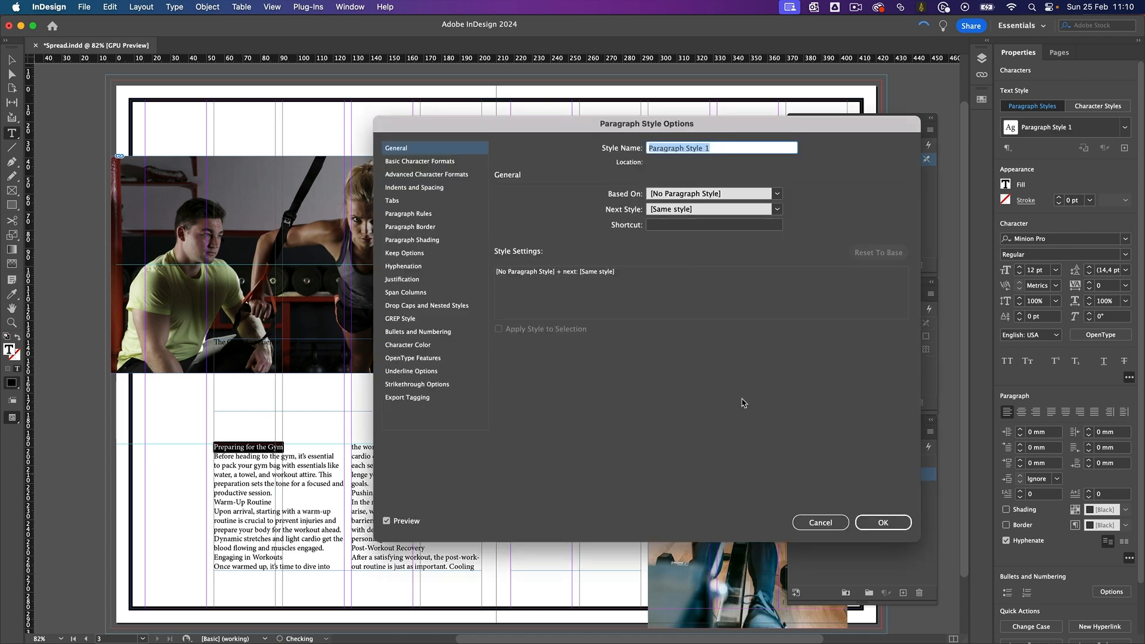
pyautogui.write('Sub Heading')
# Set the Sub Heading style's font family to Montserrat (TT) and its font style to Bold
pyautogui.click(440, 161)
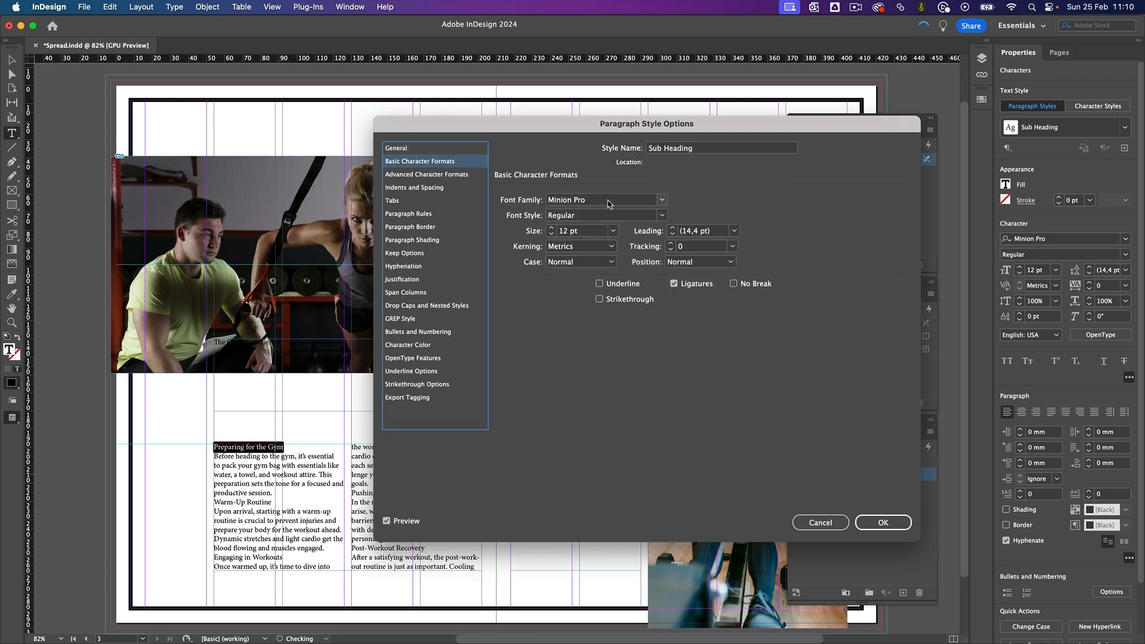
pyautogui.press('Tab')
pyautogui.write('Mon')
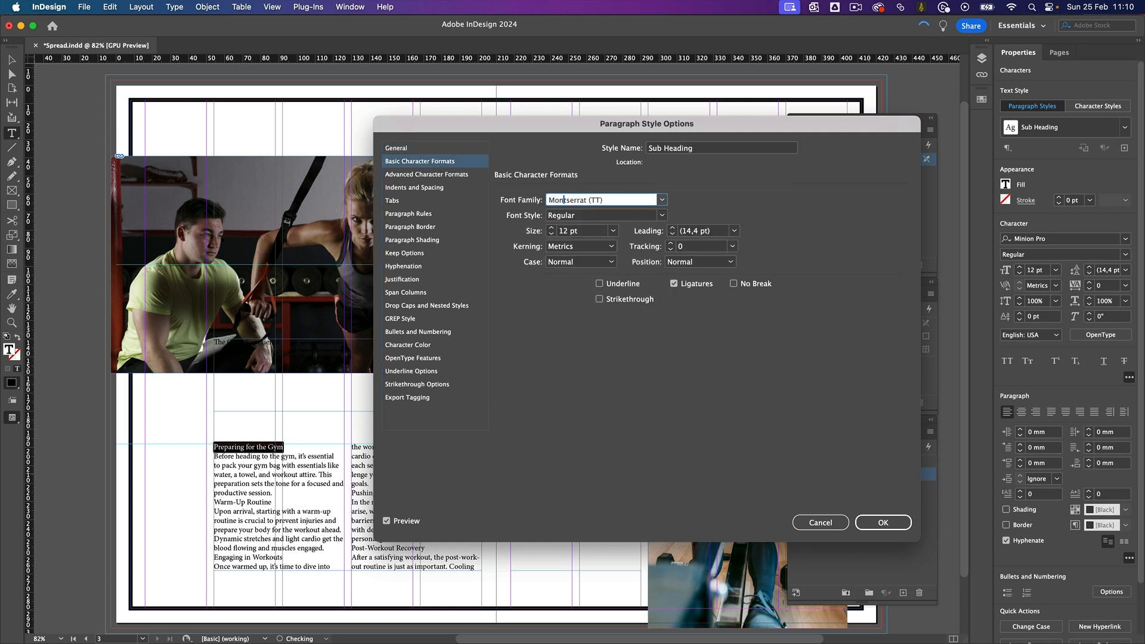
pyautogui.press('Tab')
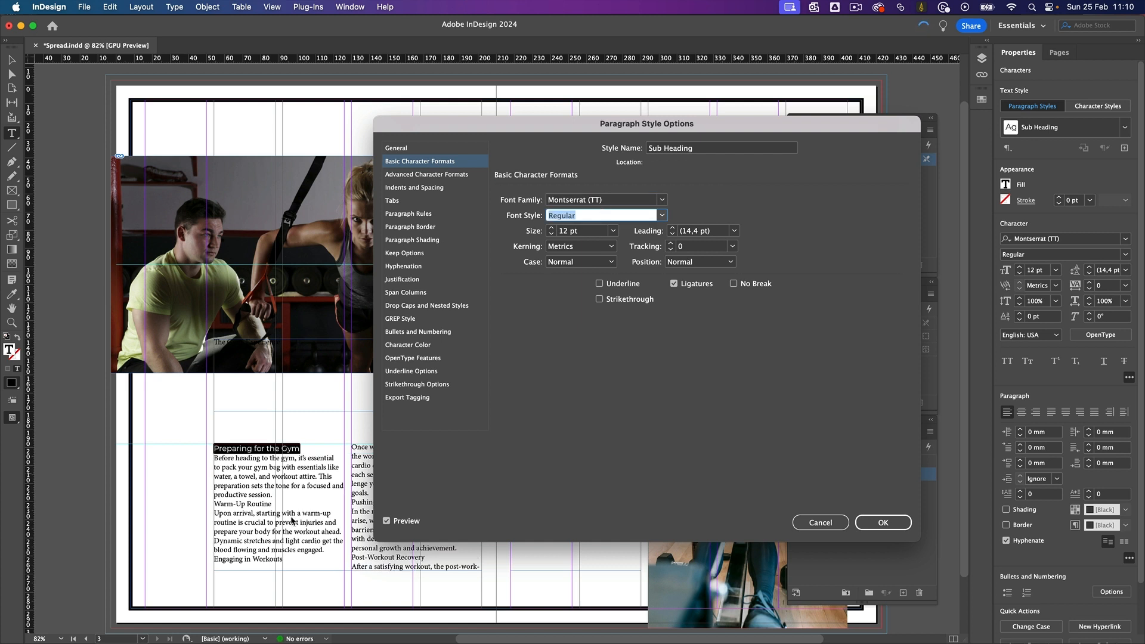
pyautogui.write('Bold')
pyautogui.press('Tab')
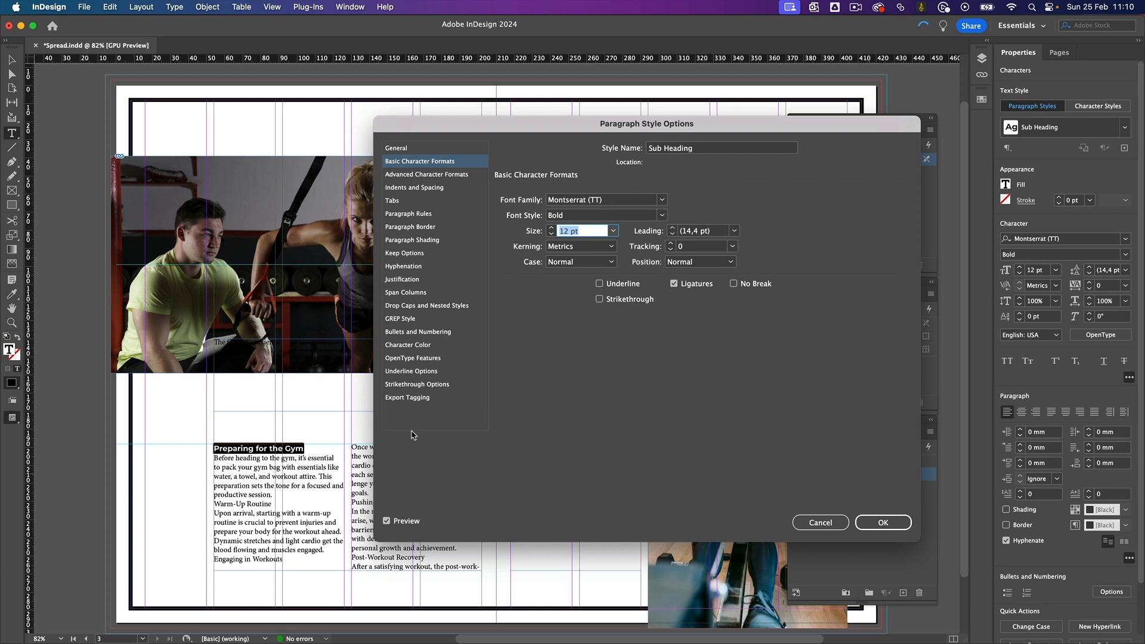
# Set the Sub Heading style's size to 9 pt and leading to 14 pt, and save the style
pyautogui.click(550, 234)
pyautogui.click(550, 235)
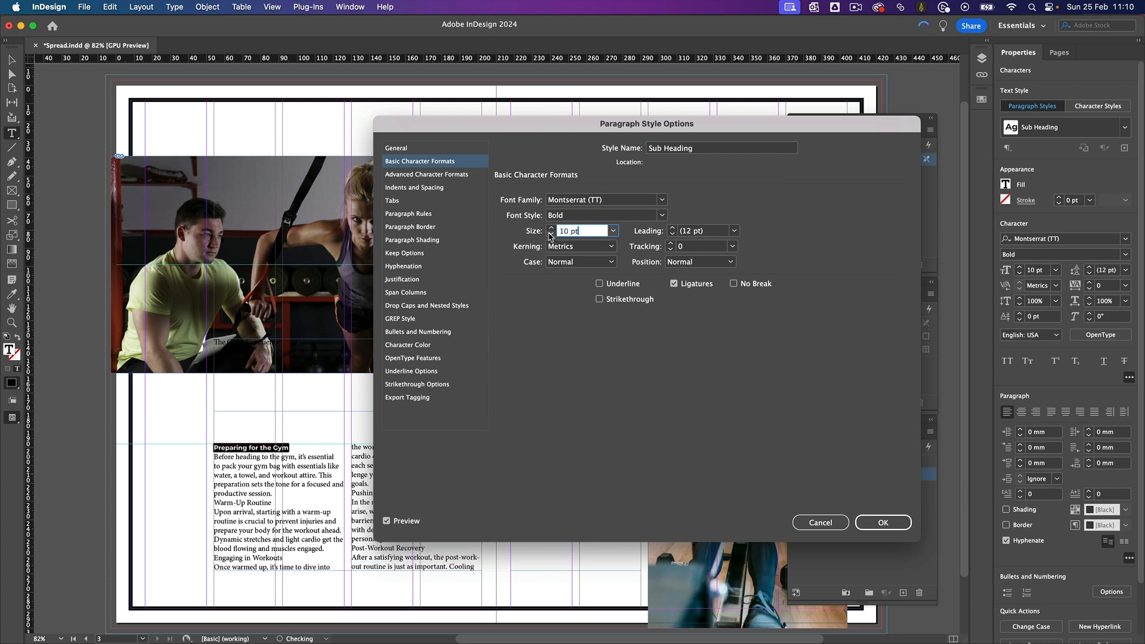
pyautogui.click(550, 234)
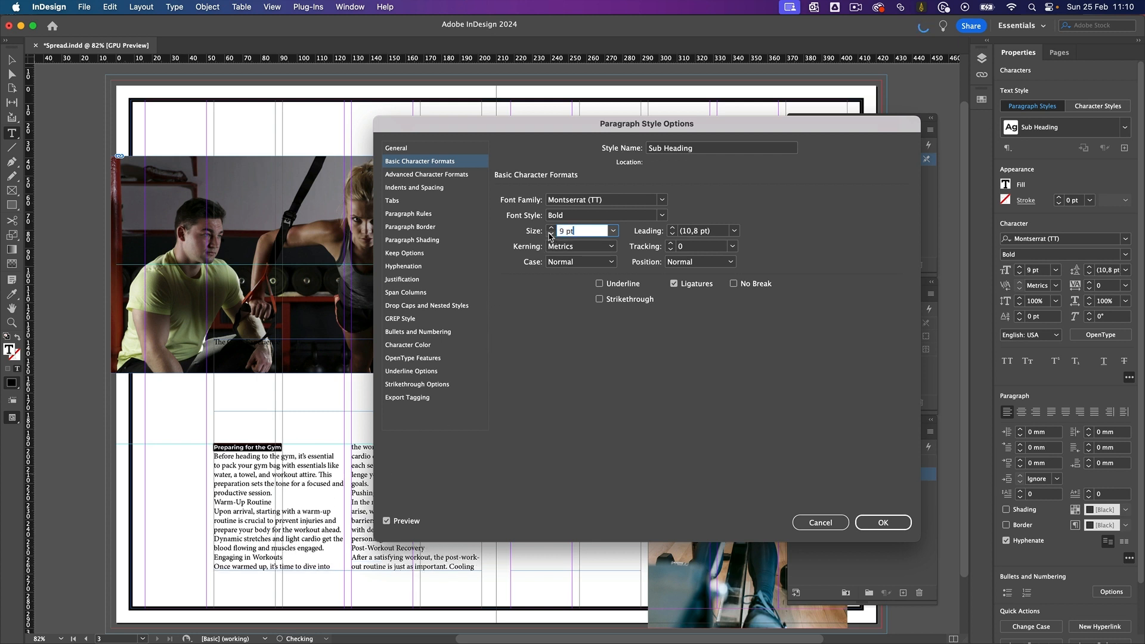
pyautogui.click(671, 228)
pyautogui.click(671, 229)
pyautogui.click(888, 523)
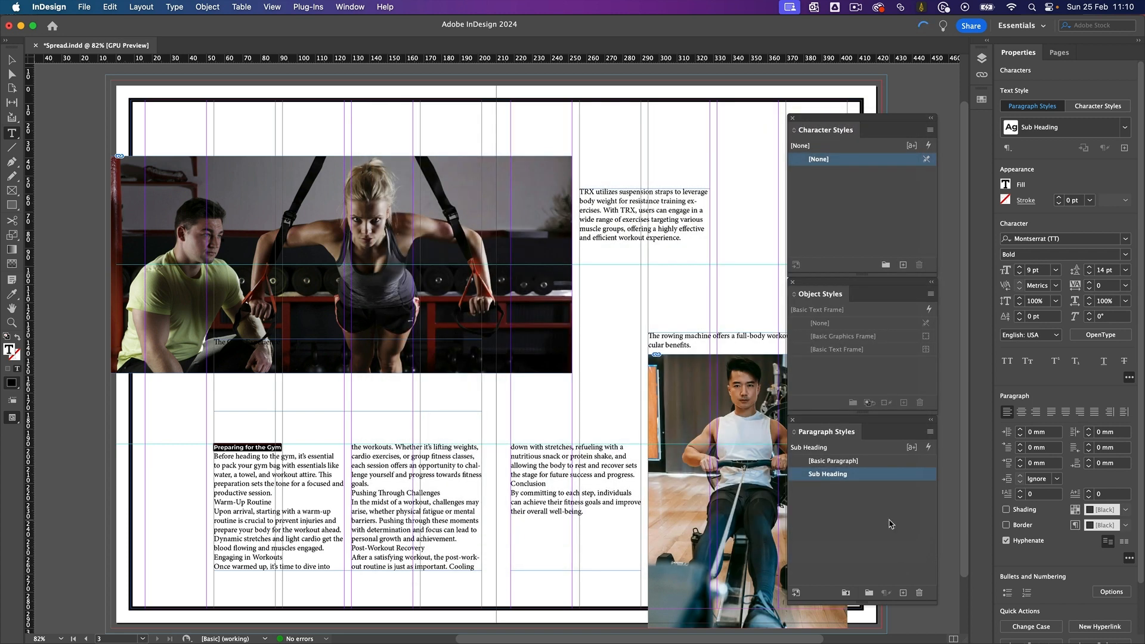
# Create a paragraph style named Body Text, based on Sub Heading, for the paragraph under "Preparing for the Gym"
pyautogui.click(251, 481)
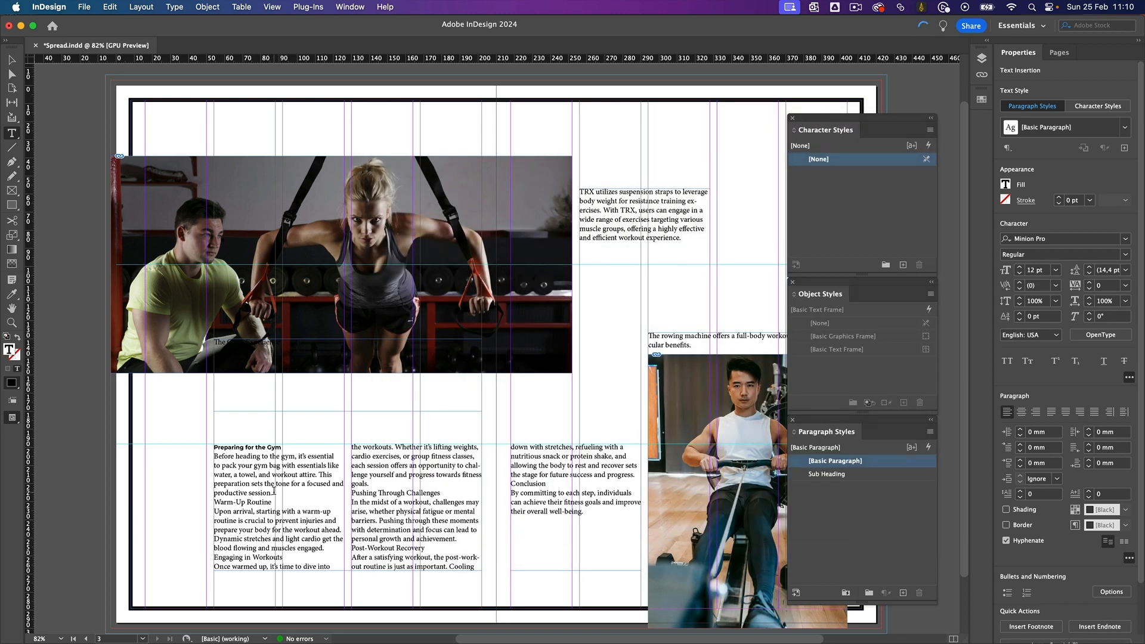
pyautogui.click(903, 593)
pyautogui.doubleClick(873, 474)
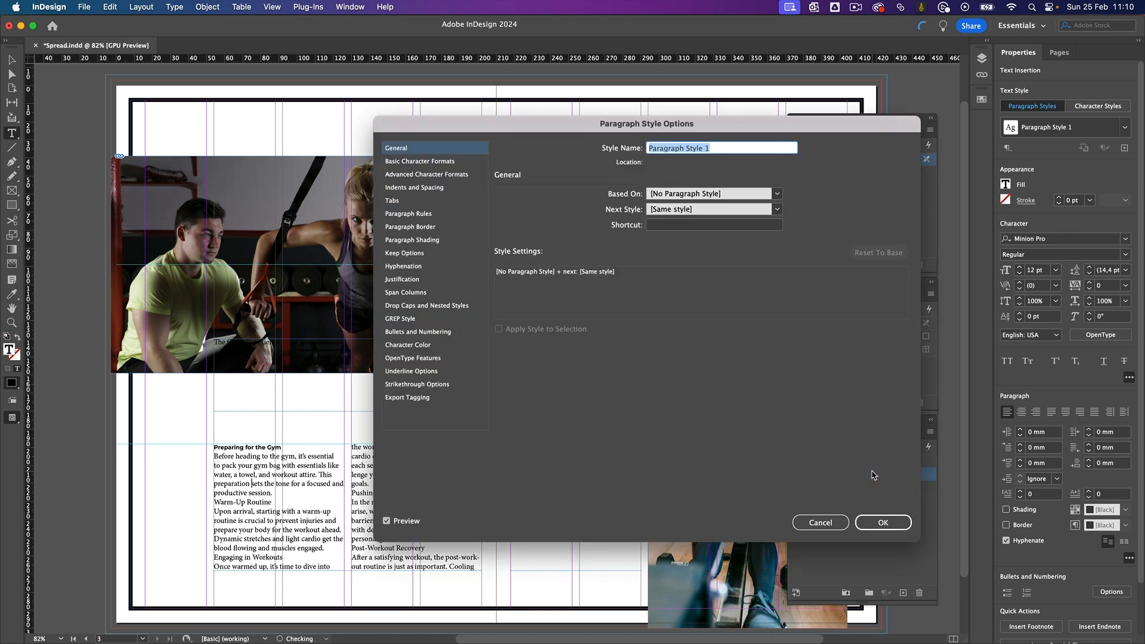
pyautogui.write('bo')
pyautogui.press('BackSpace')
pyautogui.press('BackSpace')
pyautogui.write('Body Text')
pyautogui.click(777, 193)
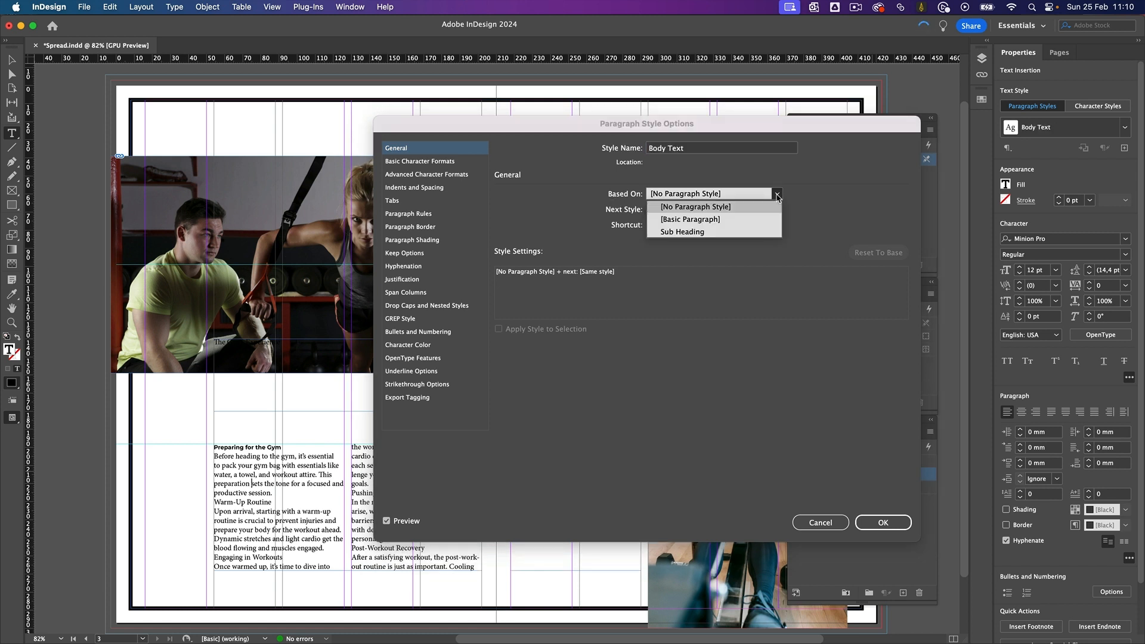
pyautogui.click(695, 232)
# Set the Body Text style's font style to Regular and save the style
pyautogui.click(423, 165)
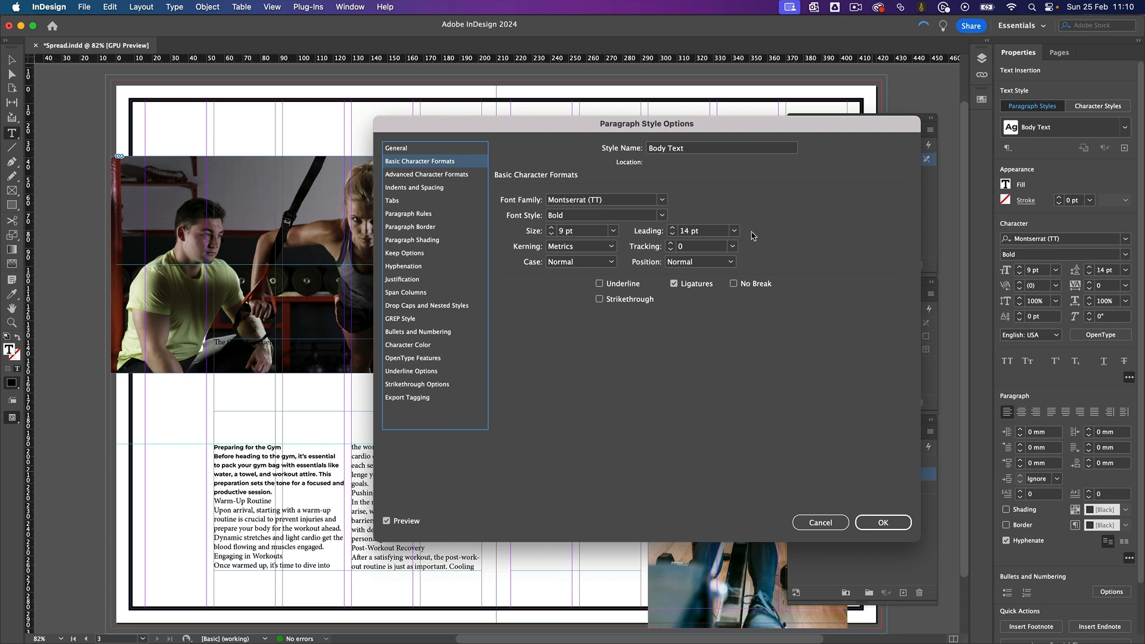
pyautogui.click(662, 215)
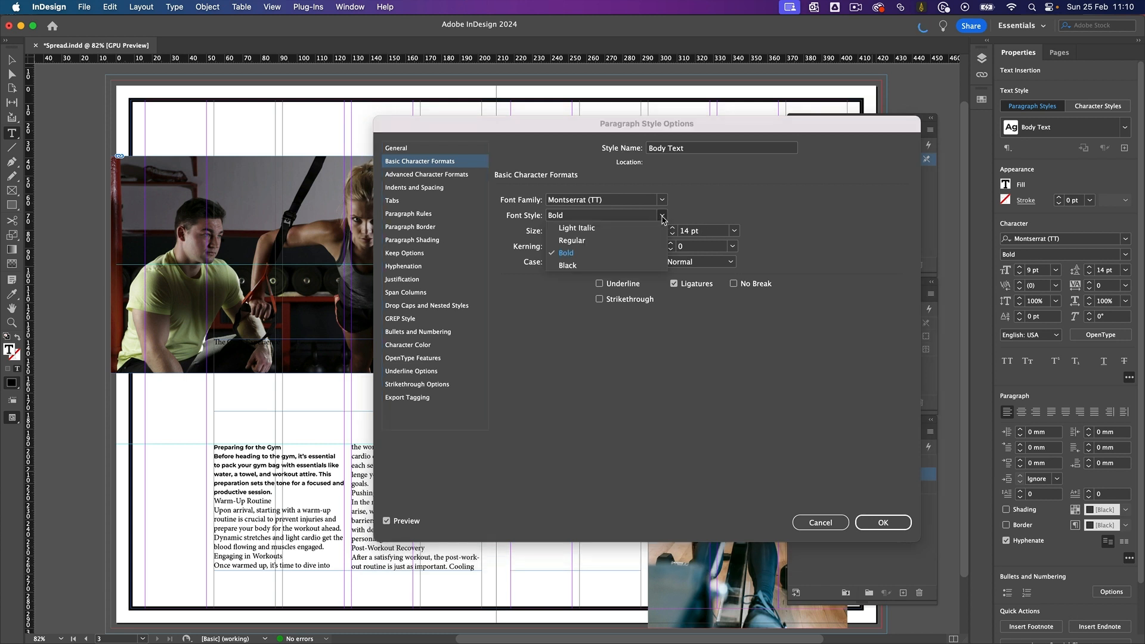
pyautogui.click(597, 241)
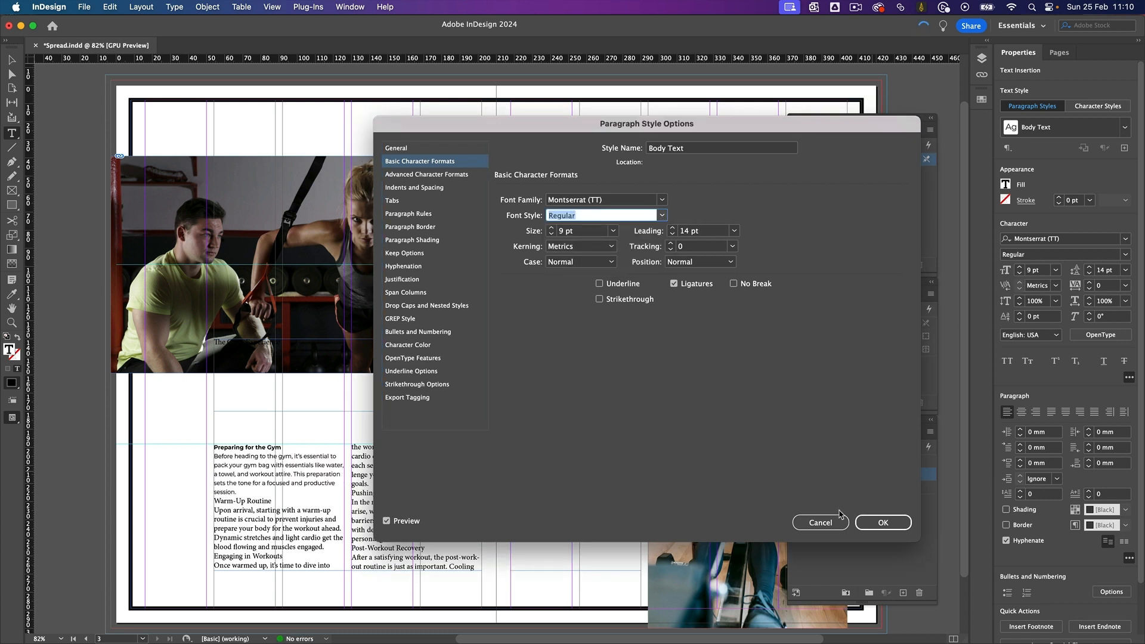
pyautogui.click(883, 522)
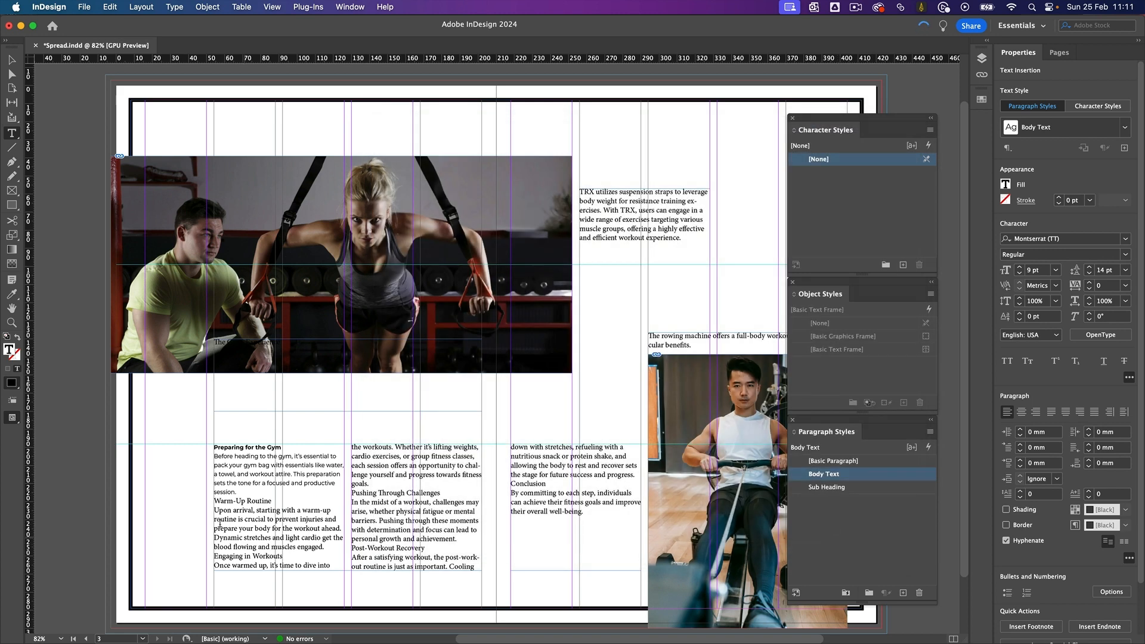
# Apply Sub Heading to the "Warm-Up Routine" line and Body Text to the paragraph below it
pyautogui.moveTo(238, 492); pyautogui.dragTo(201, 446)
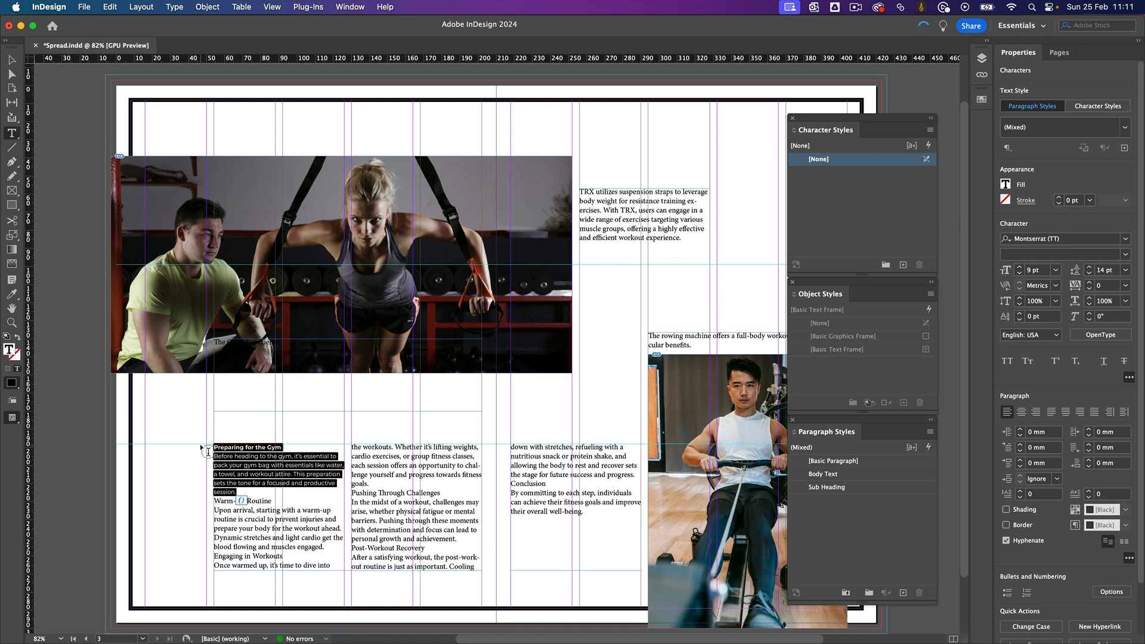
pyautogui.click(262, 502)
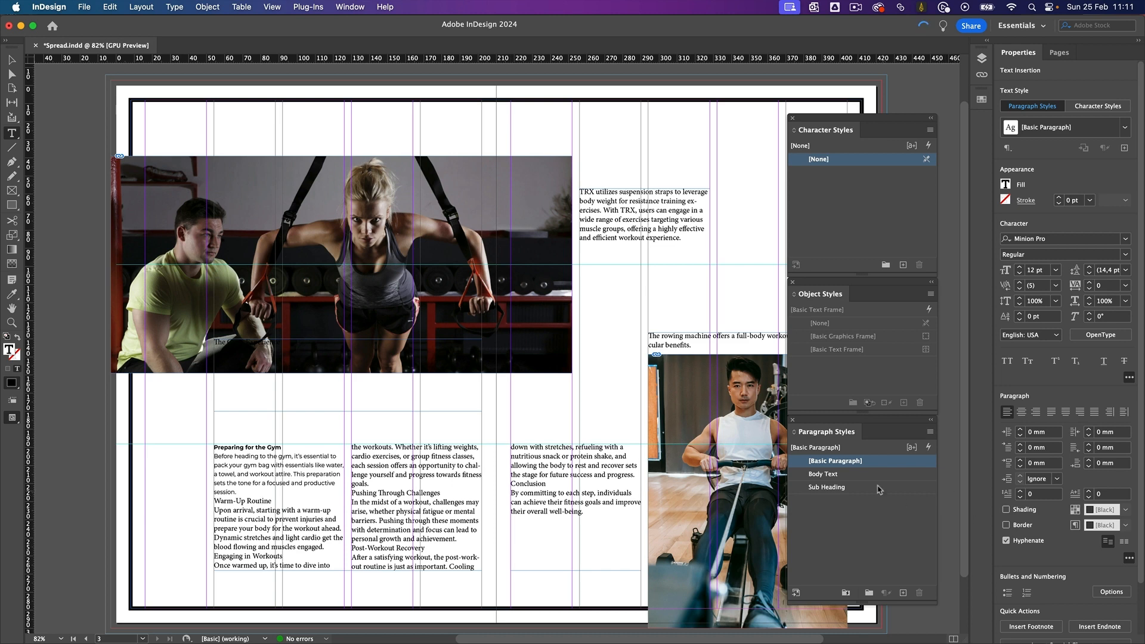
pyautogui.click(826, 487)
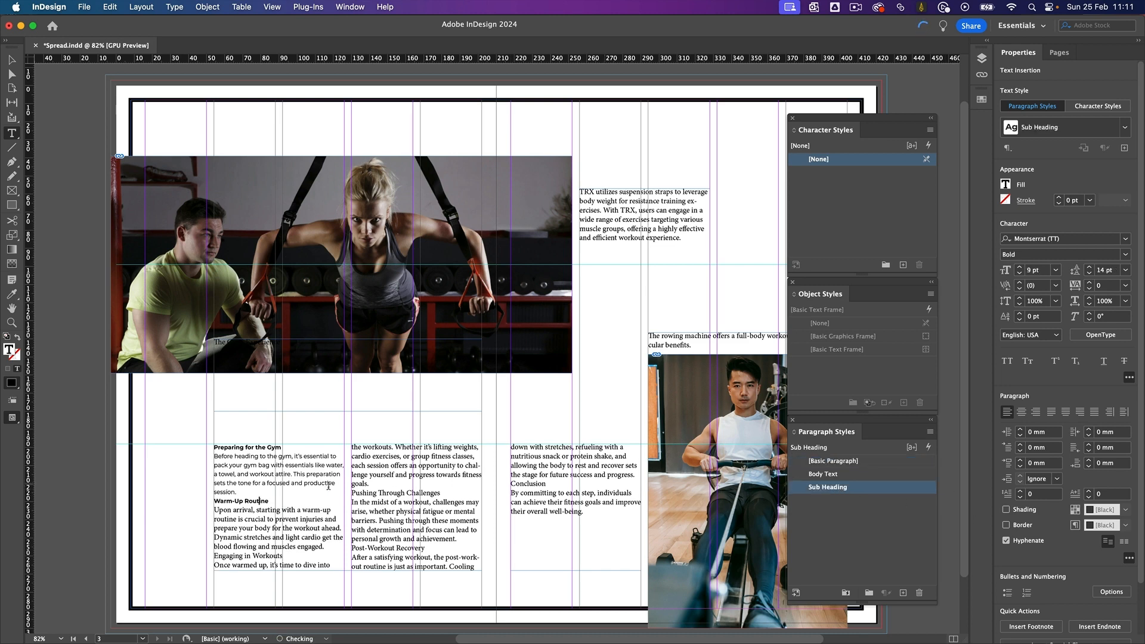
pyautogui.press('Down')
pyautogui.press('Down')
pyautogui.click(838, 474)
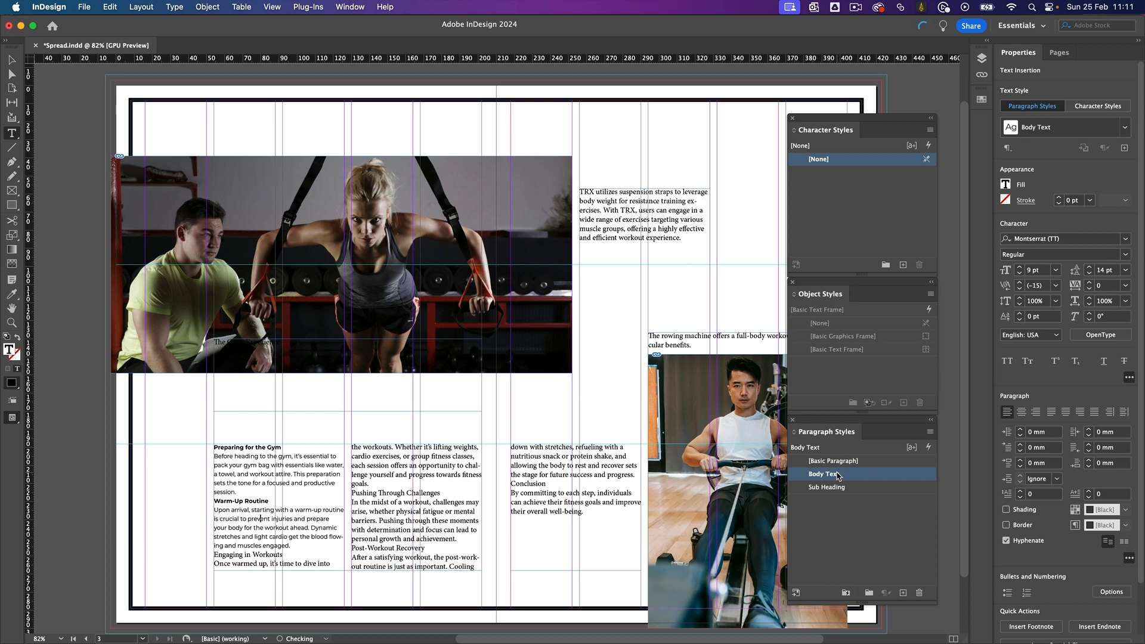
# With the whole story selected, set the Sub Heading style's next style to Body Text and save it
pyautogui.press('super+a')
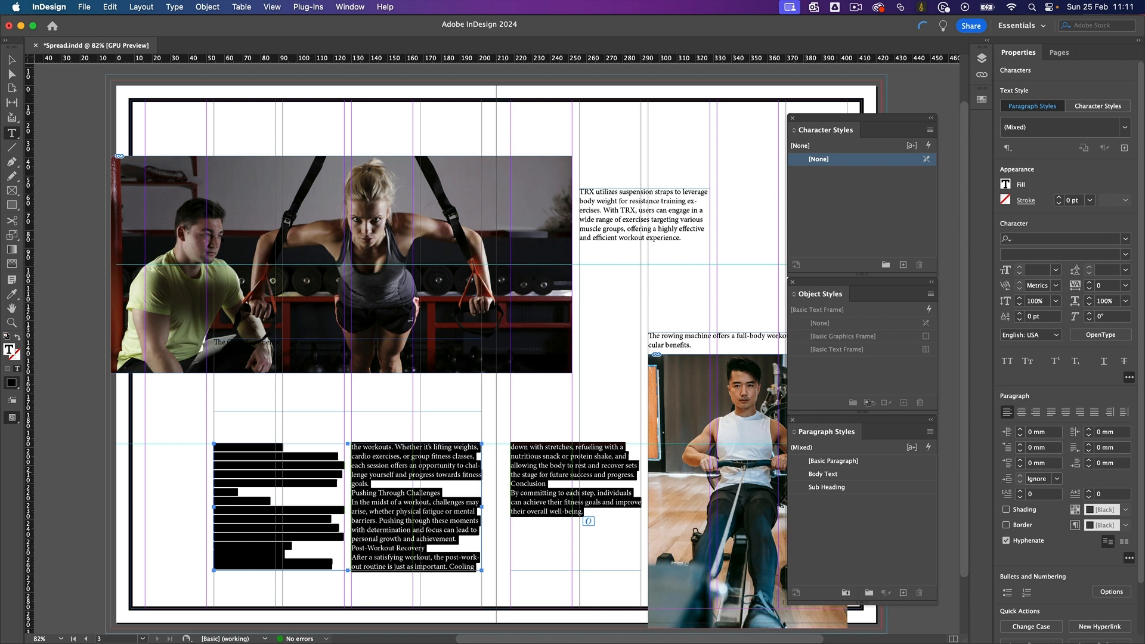
pyautogui.doubleClick(873, 491)
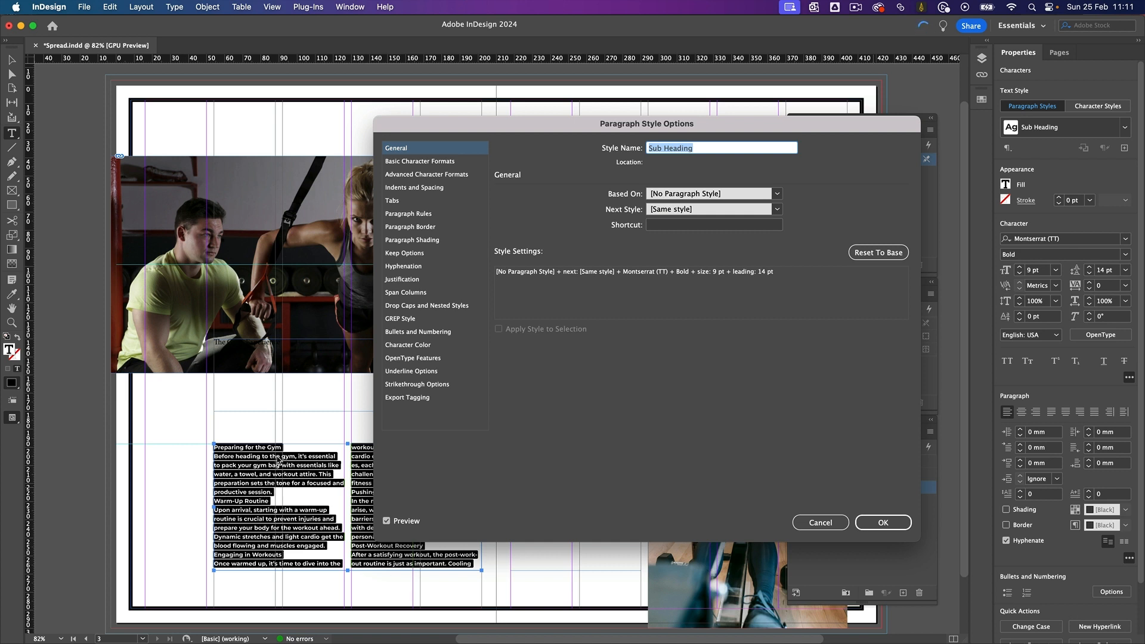
pyautogui.click(777, 209)
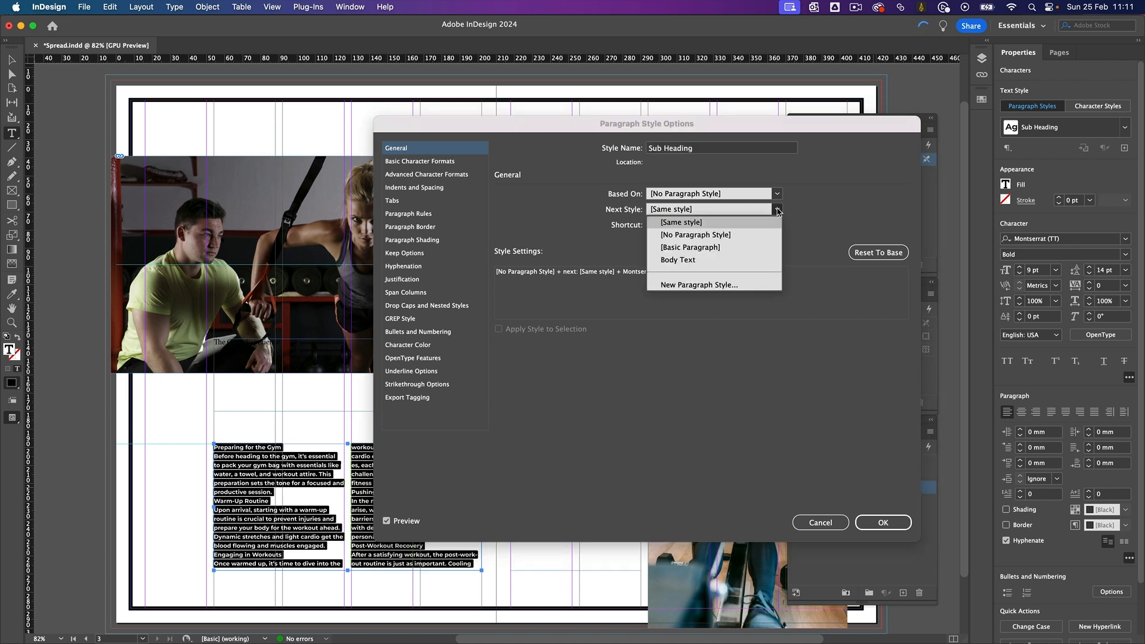
pyautogui.click(735, 260)
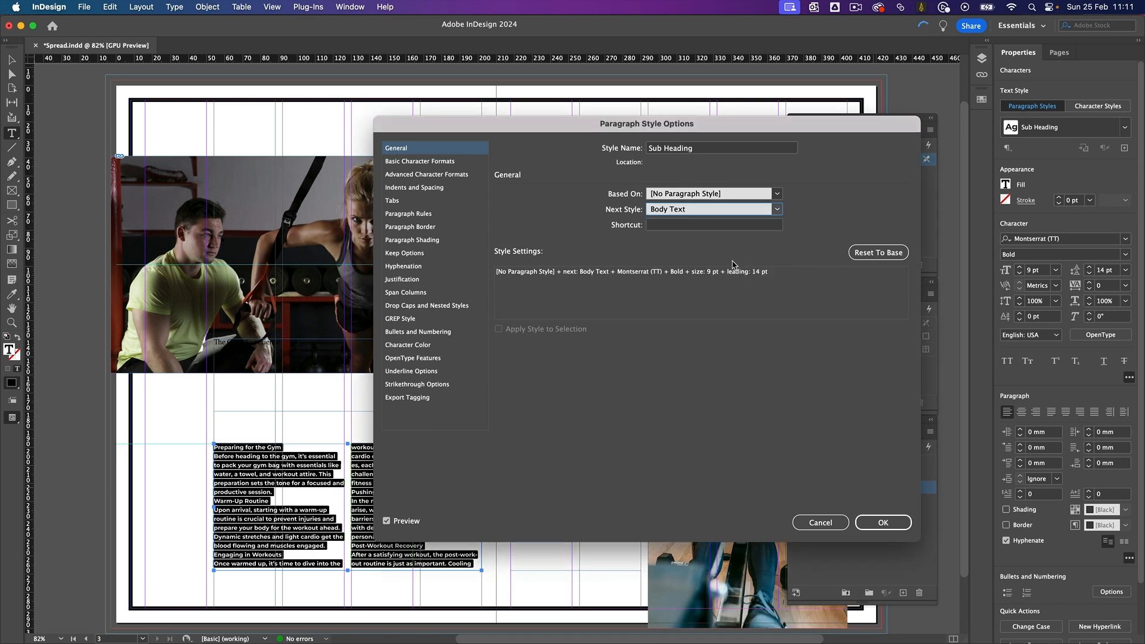
pyautogui.click(899, 523)
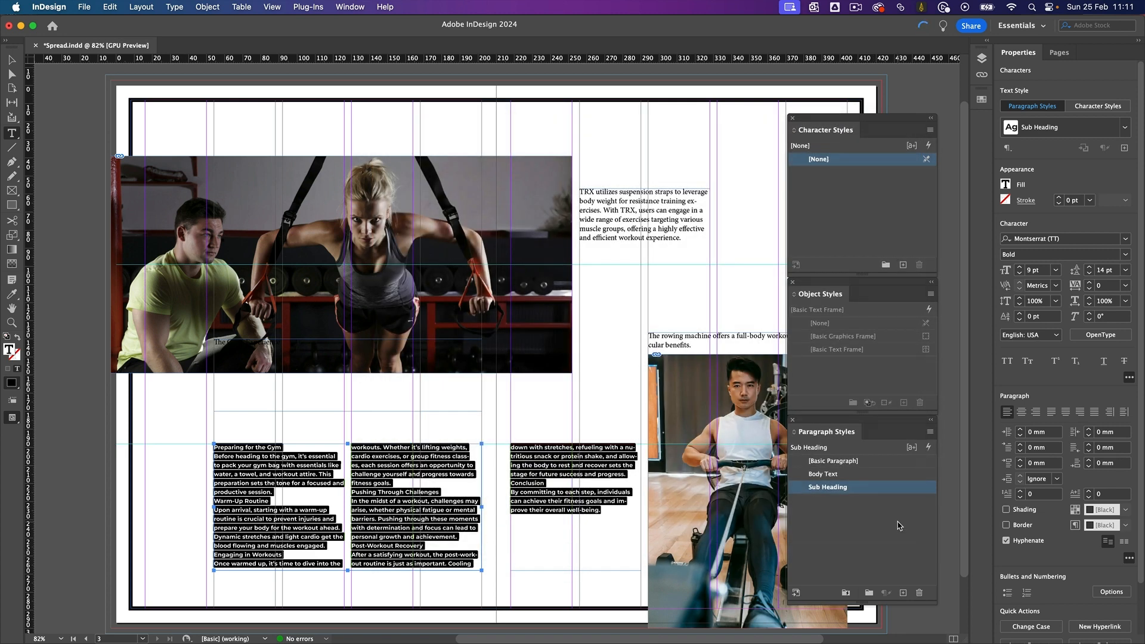
pyautogui.click(867, 525)
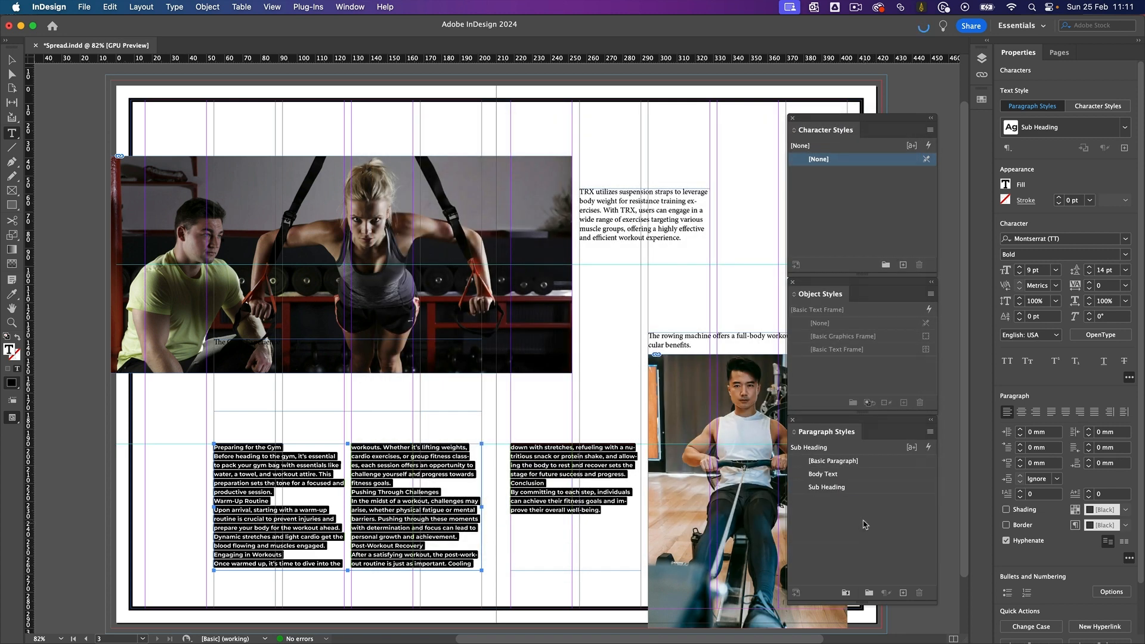
# Set the Body Text paragraph style's next style to Sub Heading and save the style
pyautogui.doubleClick(866, 476)
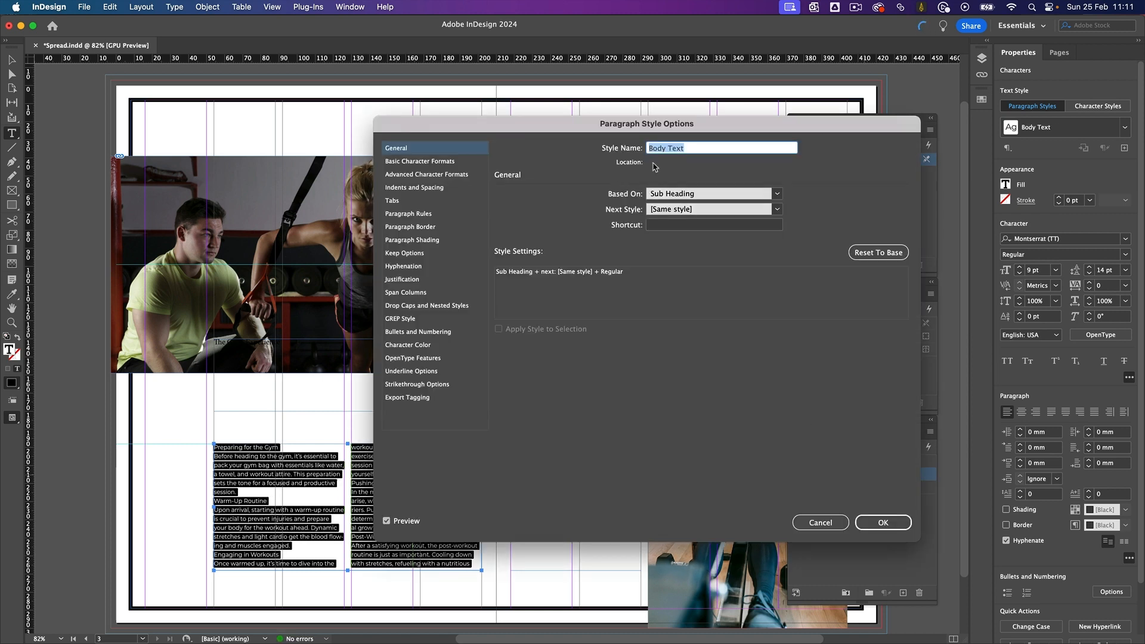
pyautogui.click(779, 209)
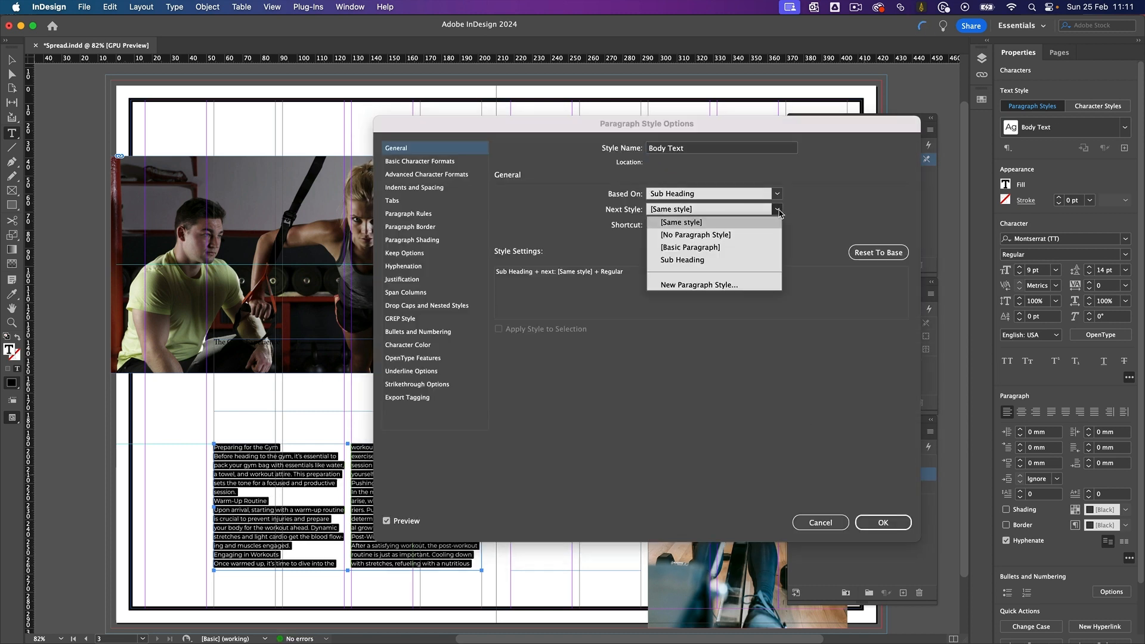
pyautogui.click(716, 263)
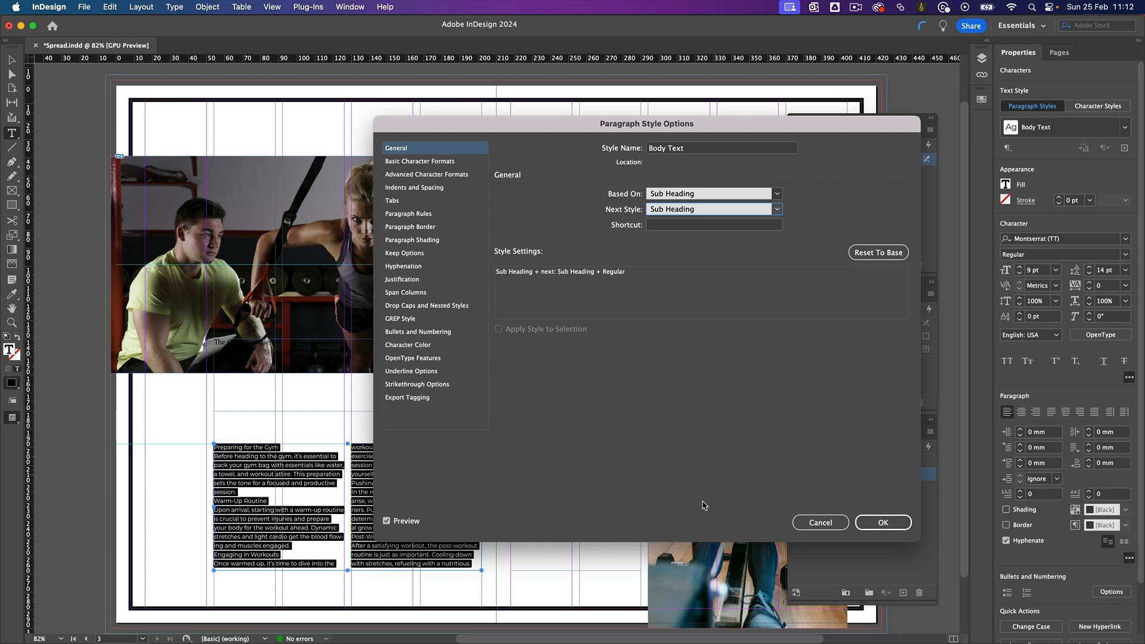
pyautogui.click(883, 522)
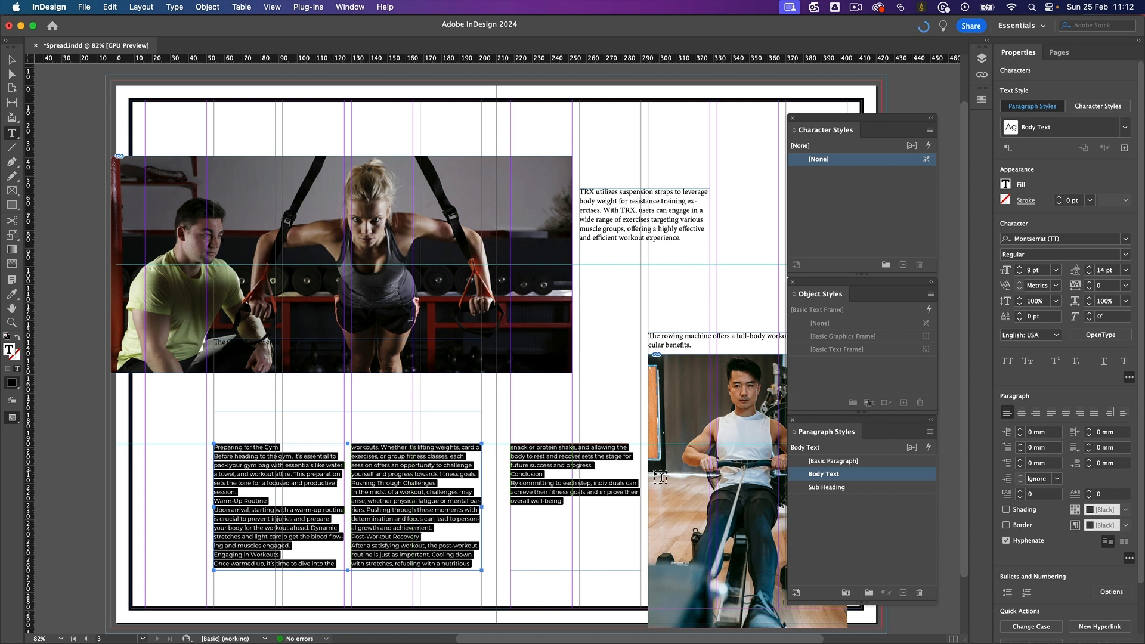
# Apply Sub Heading then Next Style to the whole selected story, and deselect the text
pyautogui.rightClick(856, 490)
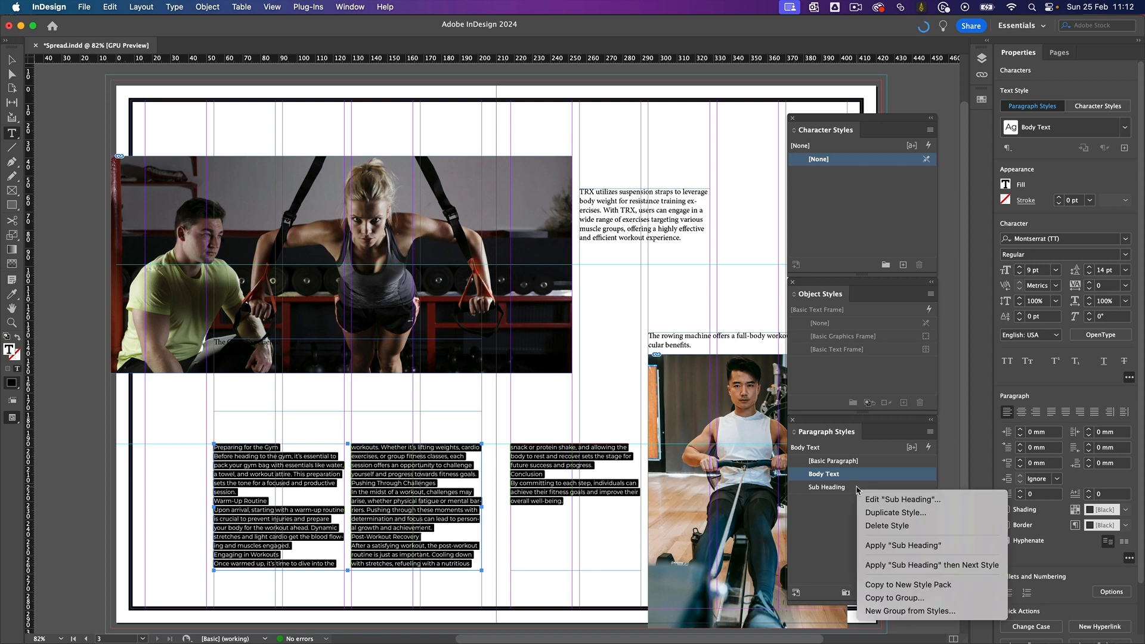
pyautogui.click(884, 565)
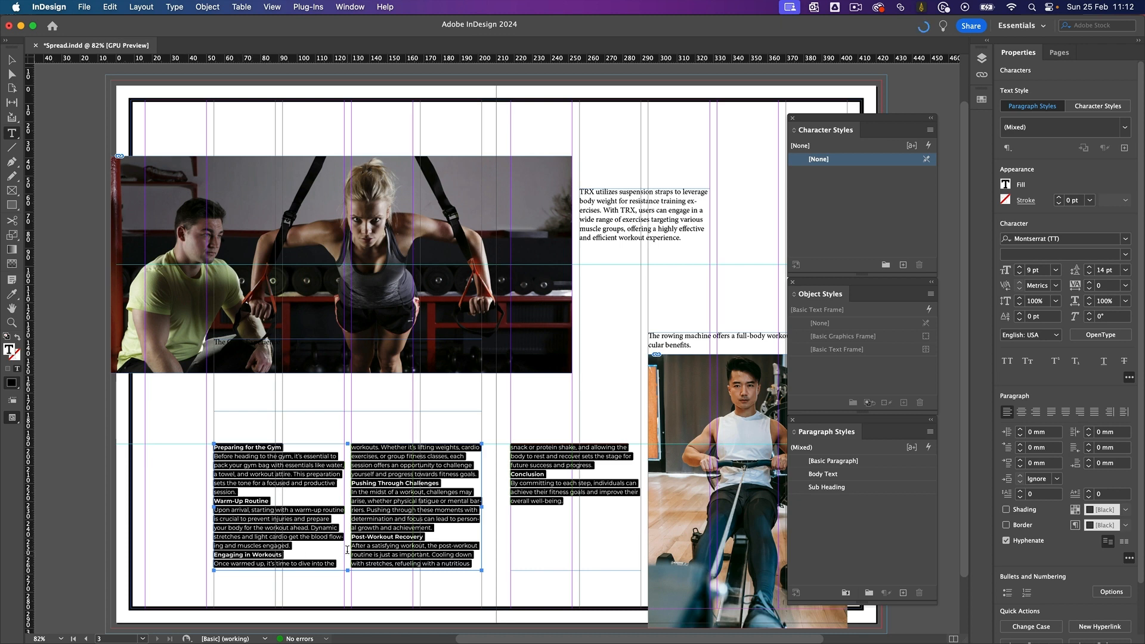
pyautogui.click(407, 518)
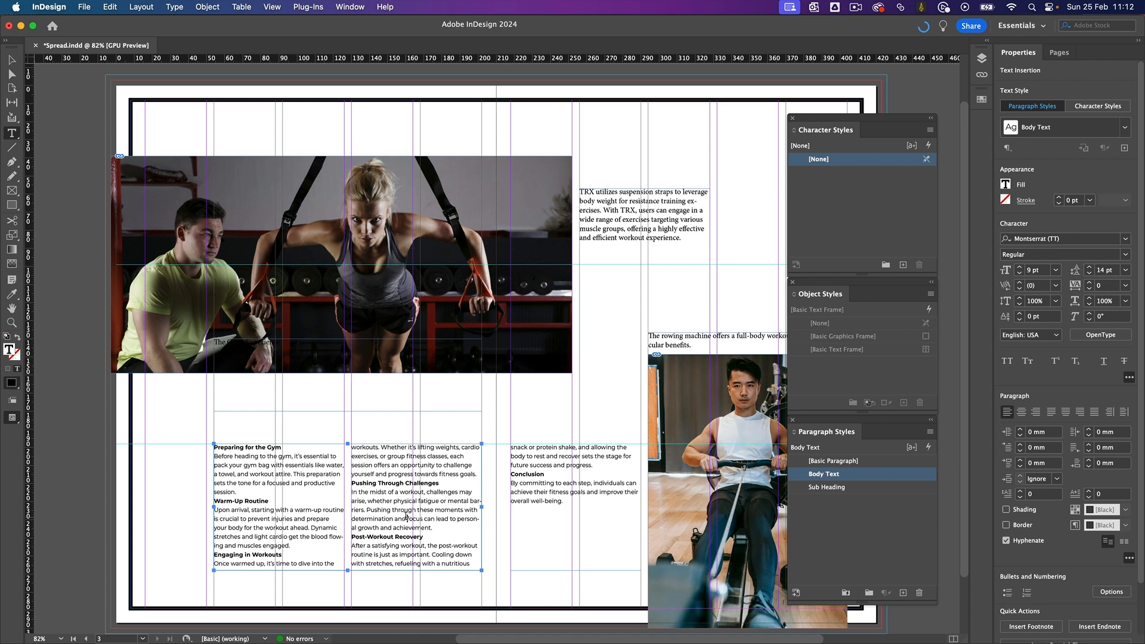
# Try separating the sections with an empty paragraph after the "Preparing for the Gym" text, and remove it again
pyautogui.click(245, 491)
pyautogui.press('Return')
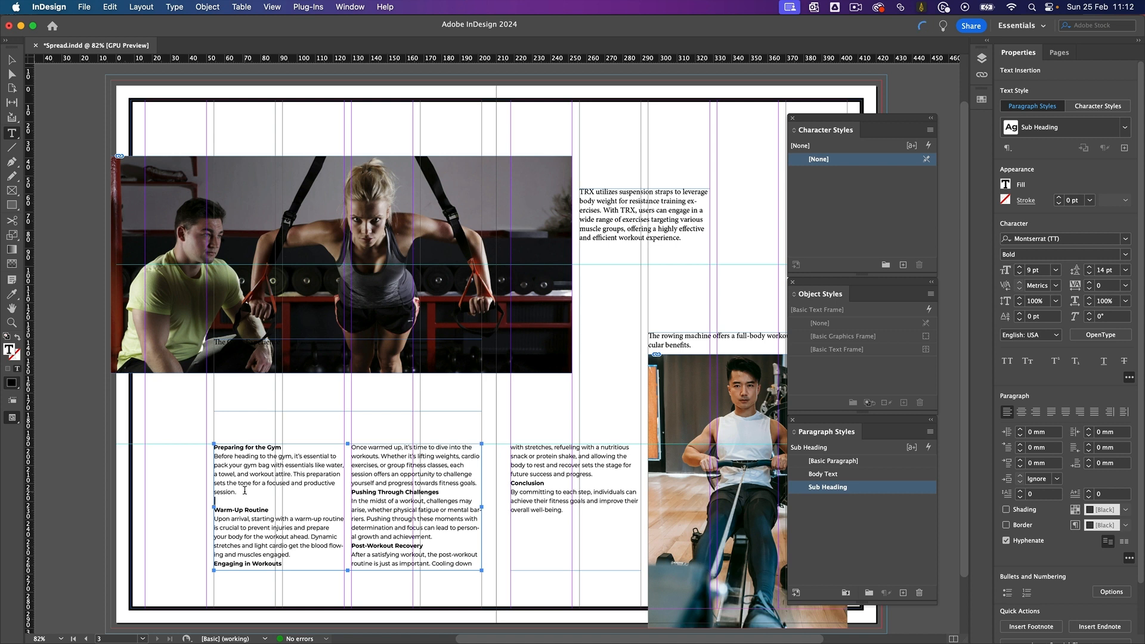
pyautogui.press('BackSpace')
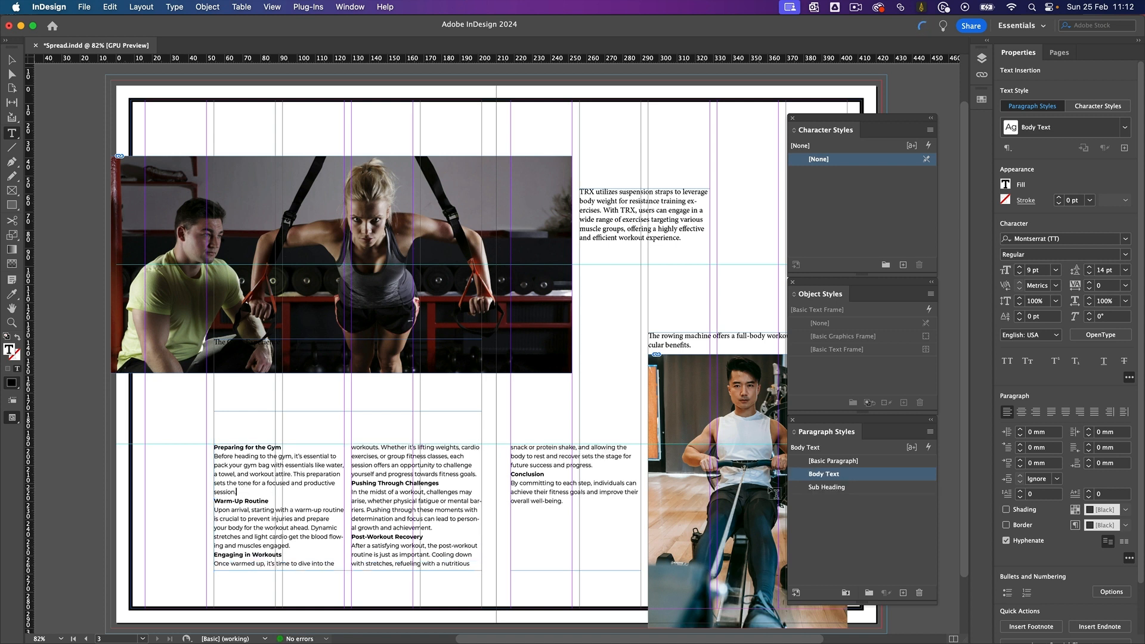
# Set the Body Text style's space after to 14 pt and save the style
pyautogui.doubleClick(883, 476)
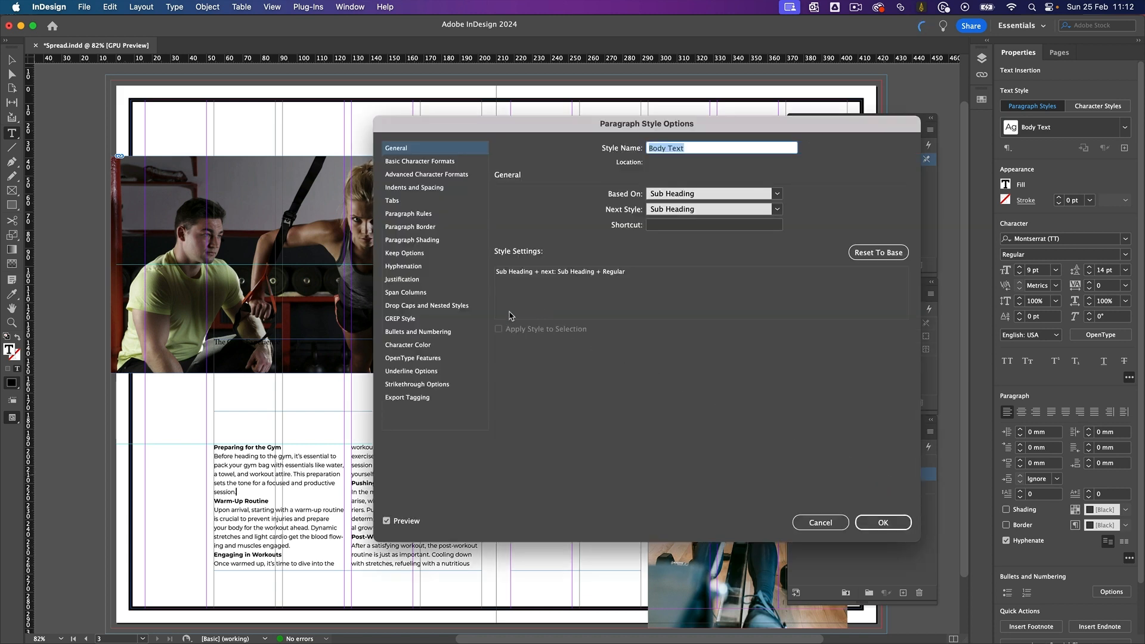
pyautogui.click(414, 188)
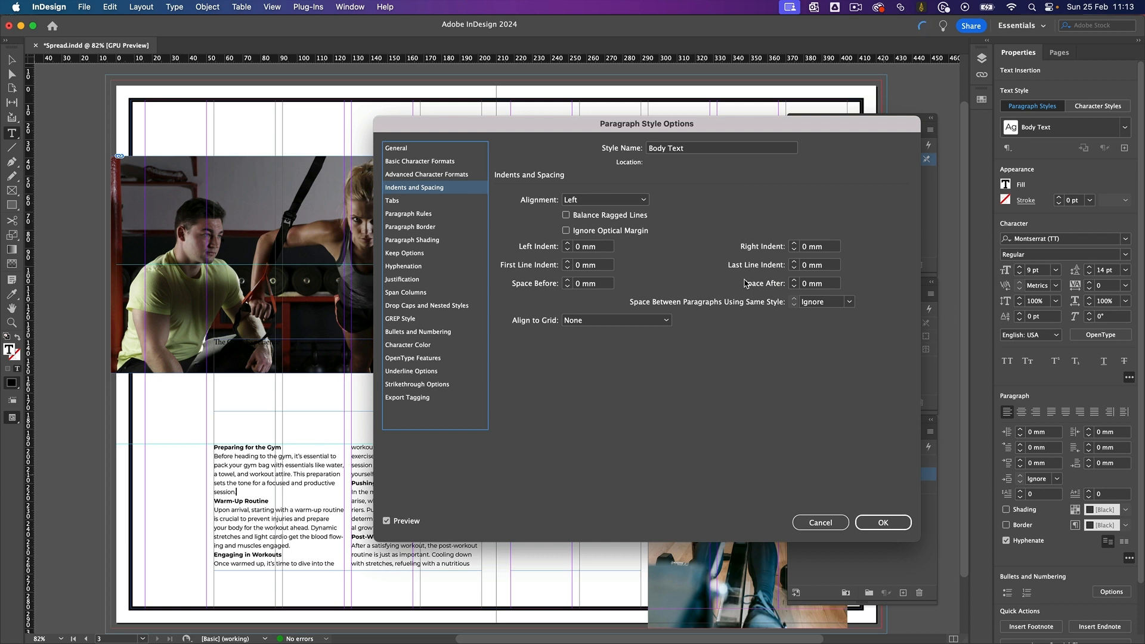
pyautogui.click(838, 284)
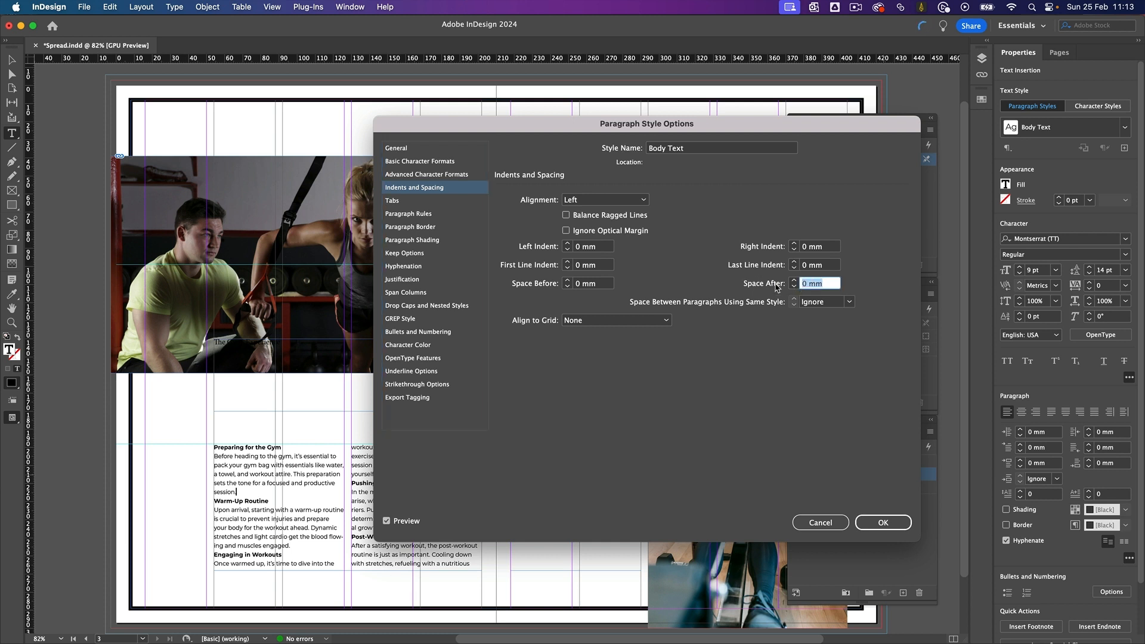
pyautogui.write('14pt')
pyautogui.press('Tab')
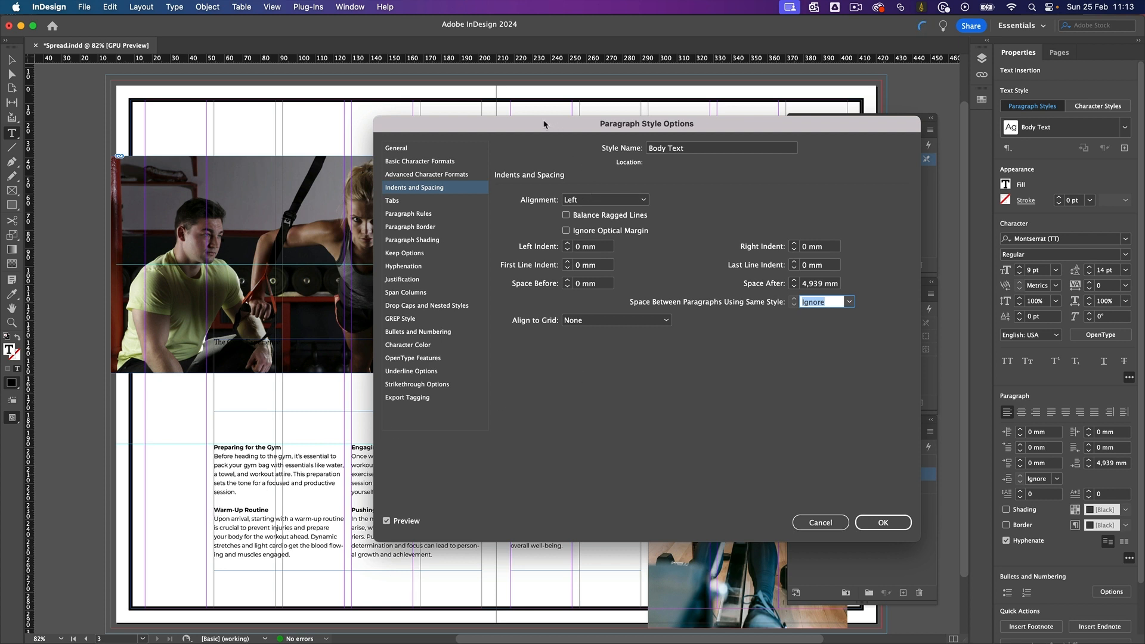
pyautogui.moveTo(546, 122); pyautogui.dragTo(746, 120)
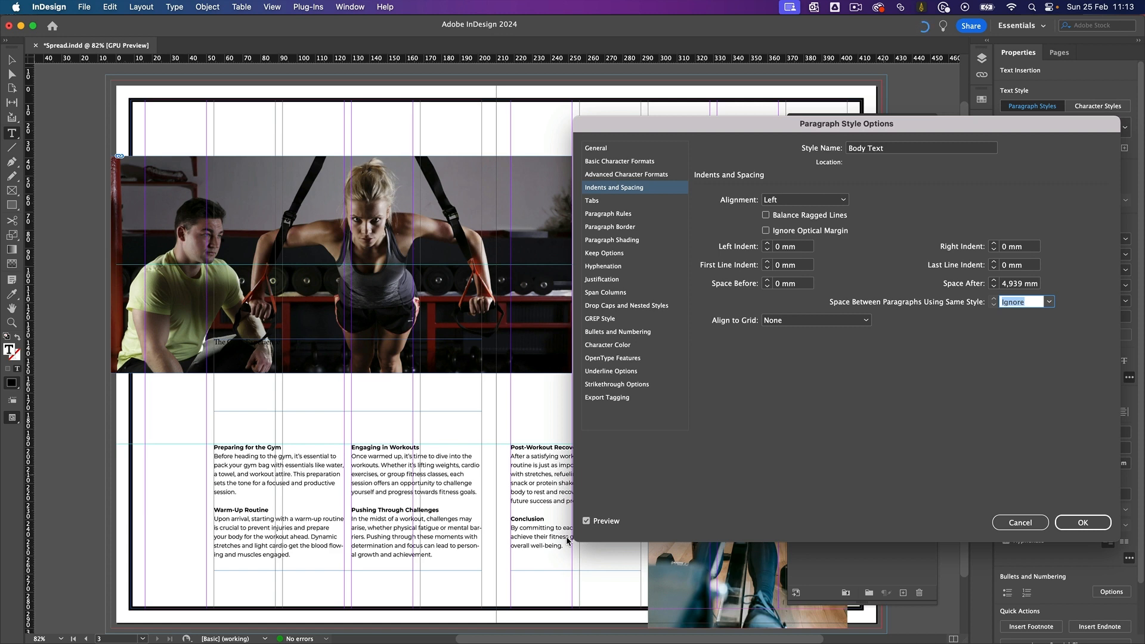
pyautogui.click(1082, 524)
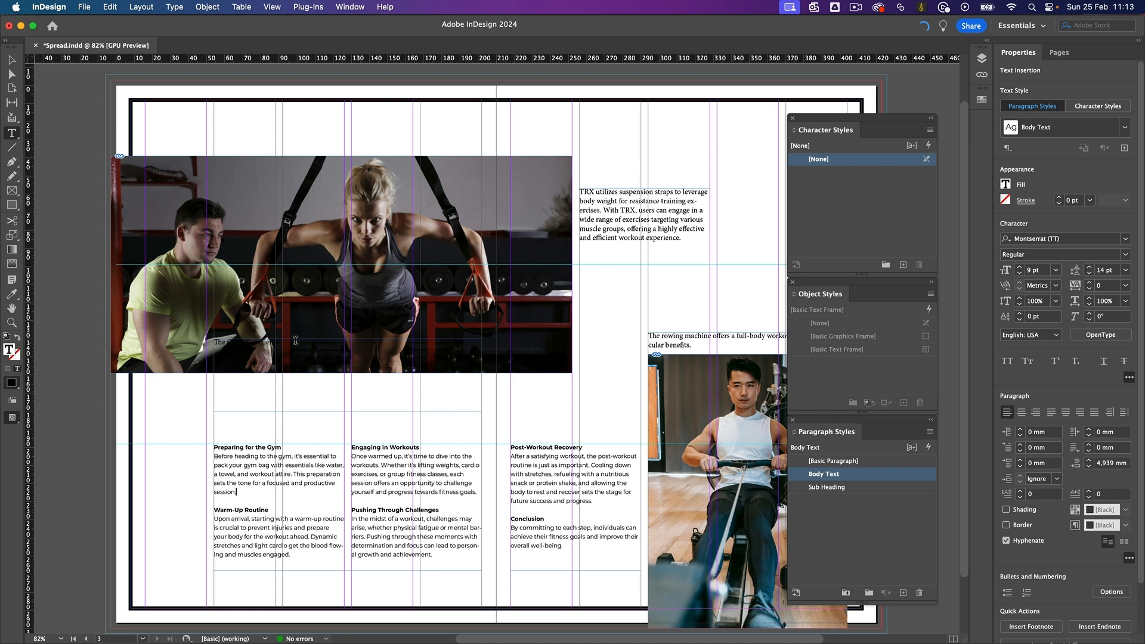
# Create a paragraph style named Heading for the title line over the large gym photo
pyautogui.moveTo(284, 343); pyautogui.dragTo(192, 344)
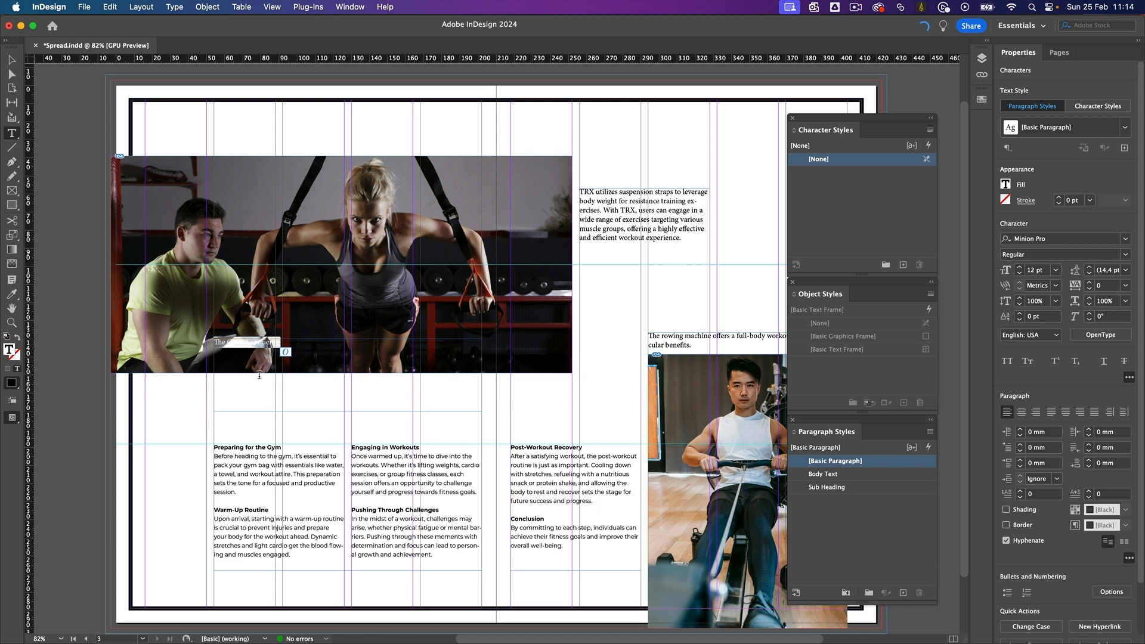
pyautogui.click(903, 594)
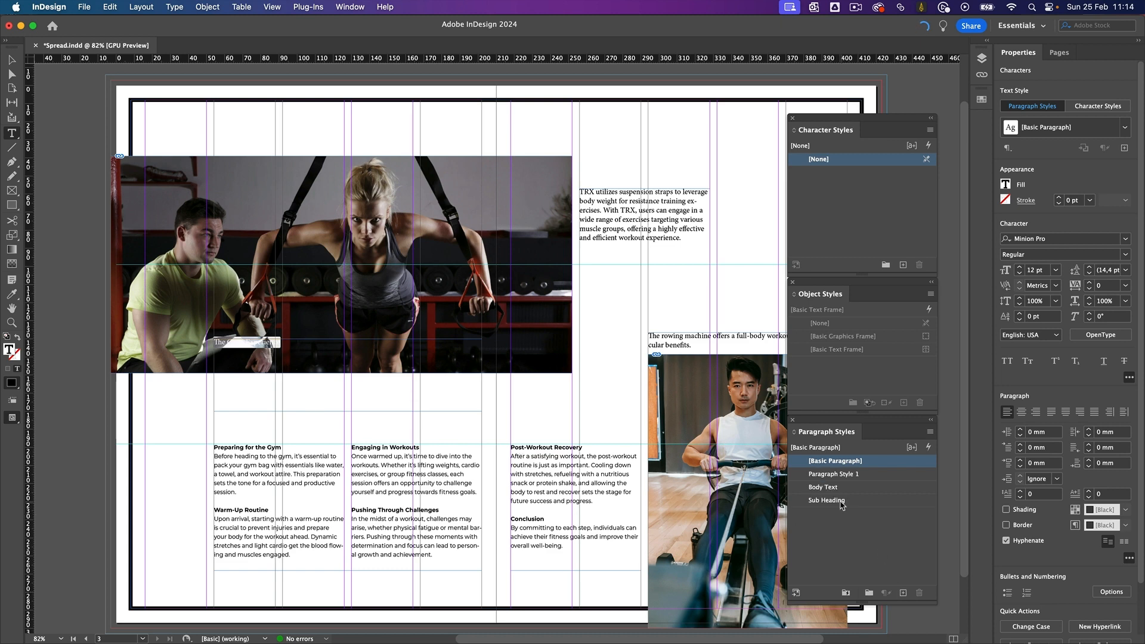
pyautogui.doubleClick(854, 475)
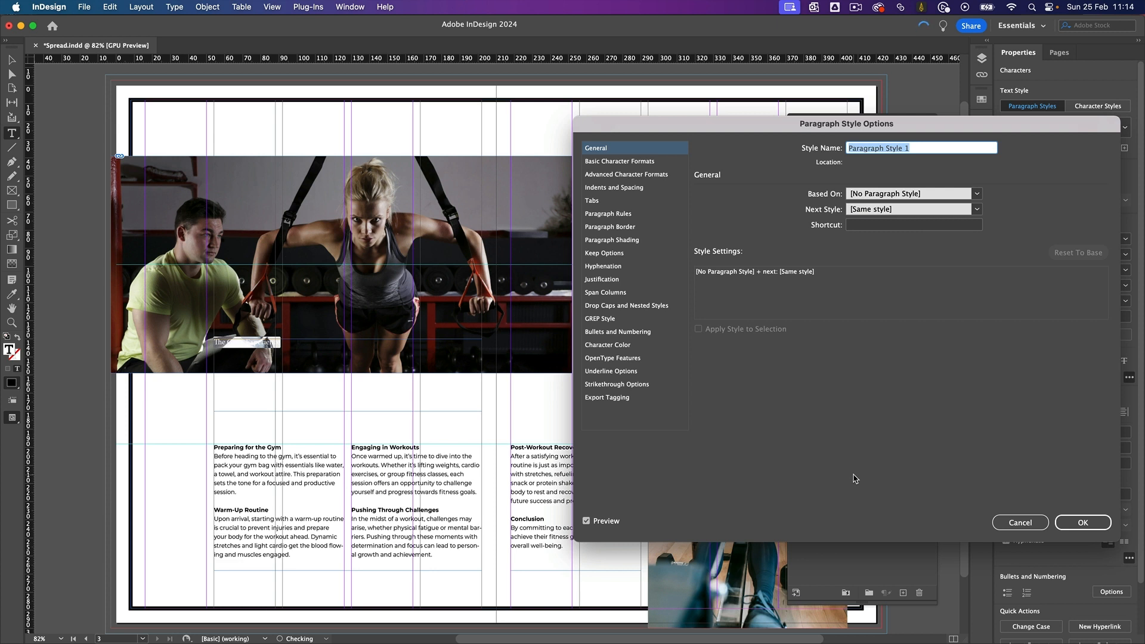
pyautogui.write('Heading')
# Set the Heading style's font to Montserrat (TT) Black at 42 pt, save the style and deselect the title
pyautogui.click(648, 163)
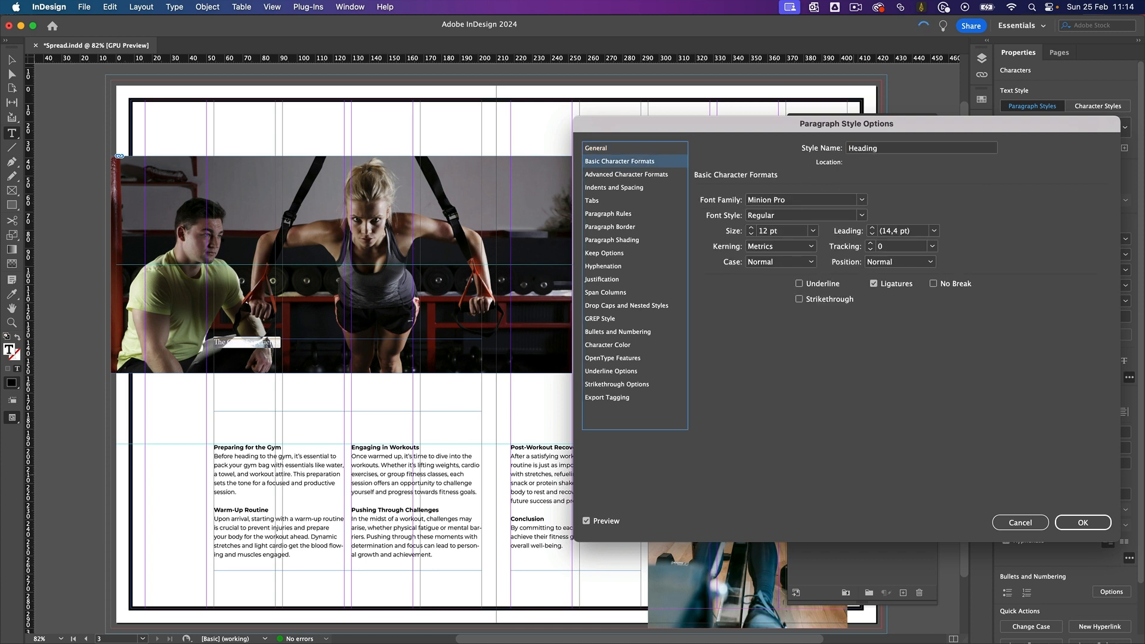
pyautogui.click(823, 202)
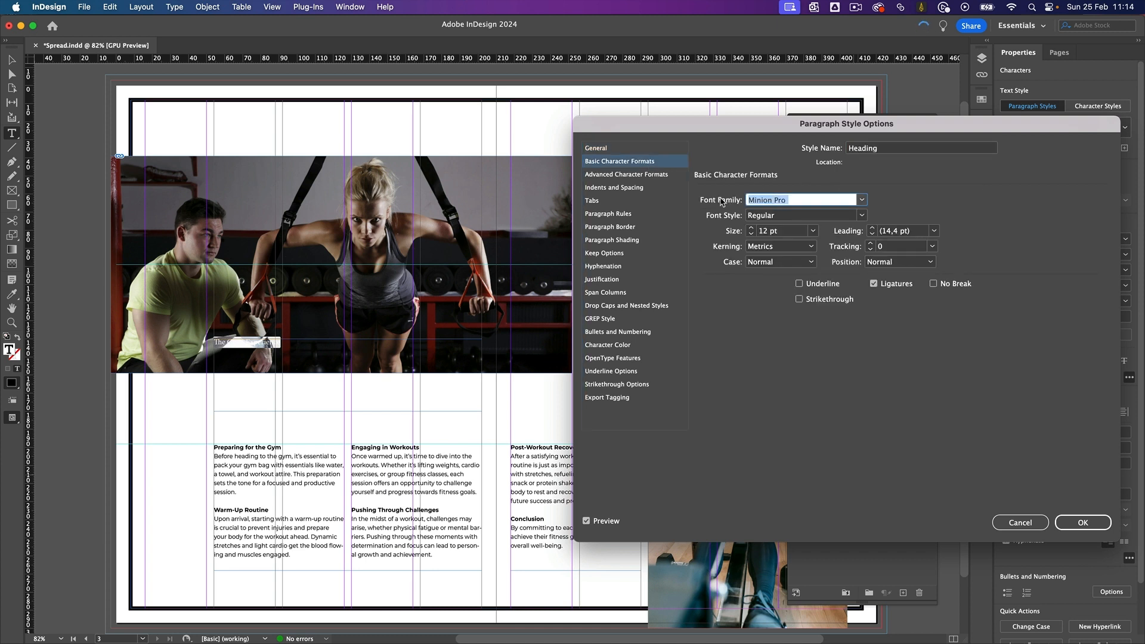
pyautogui.write('Montserrat (TT')
pyautogui.press('Tab')
pyautogui.write('Bl')
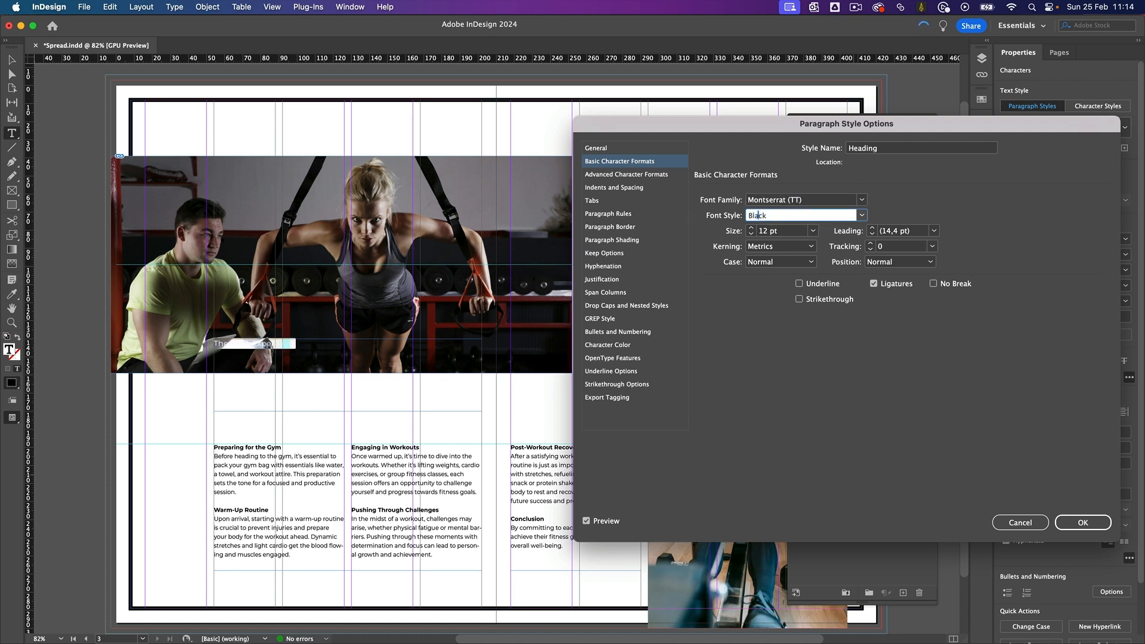
pyautogui.click(790, 231)
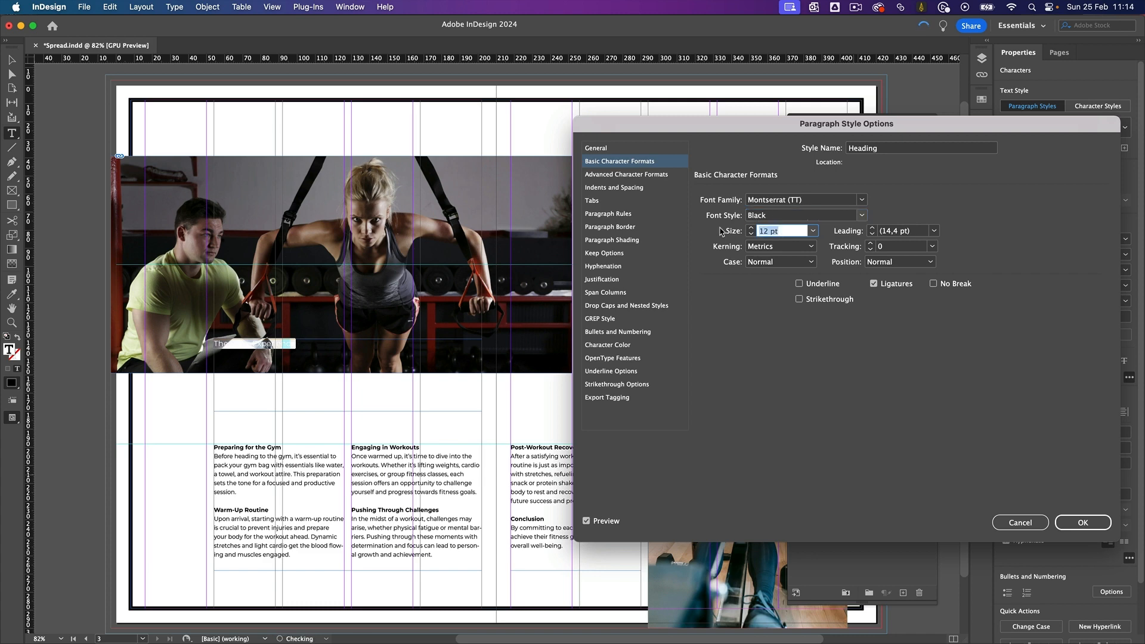
pyautogui.write('42')
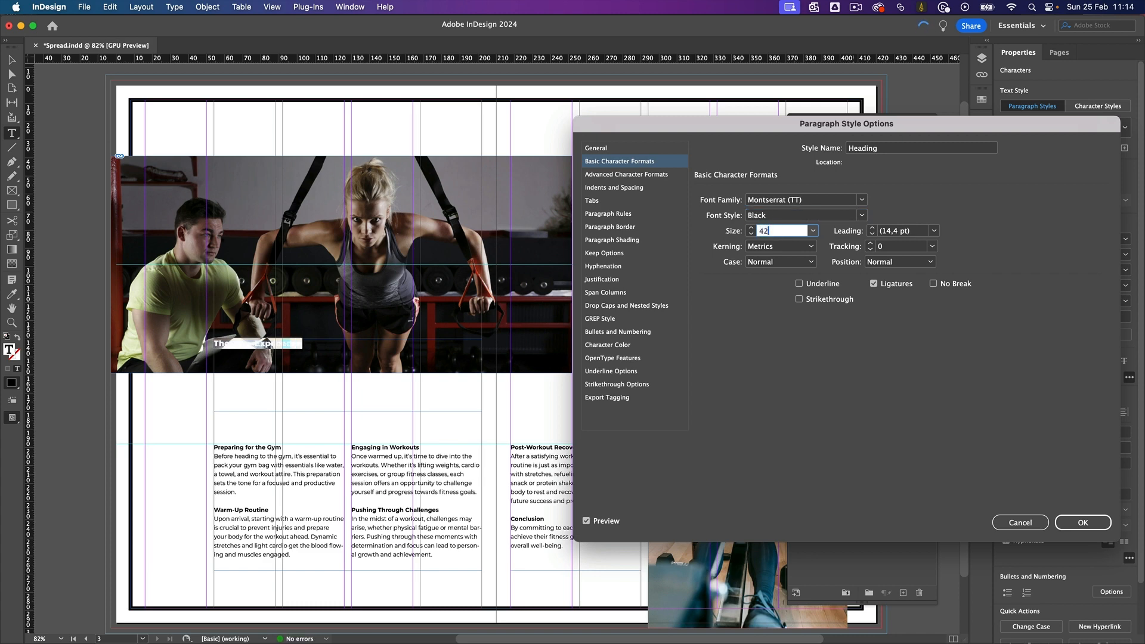
pyautogui.press('Tab')
pyautogui.click(1079, 524)
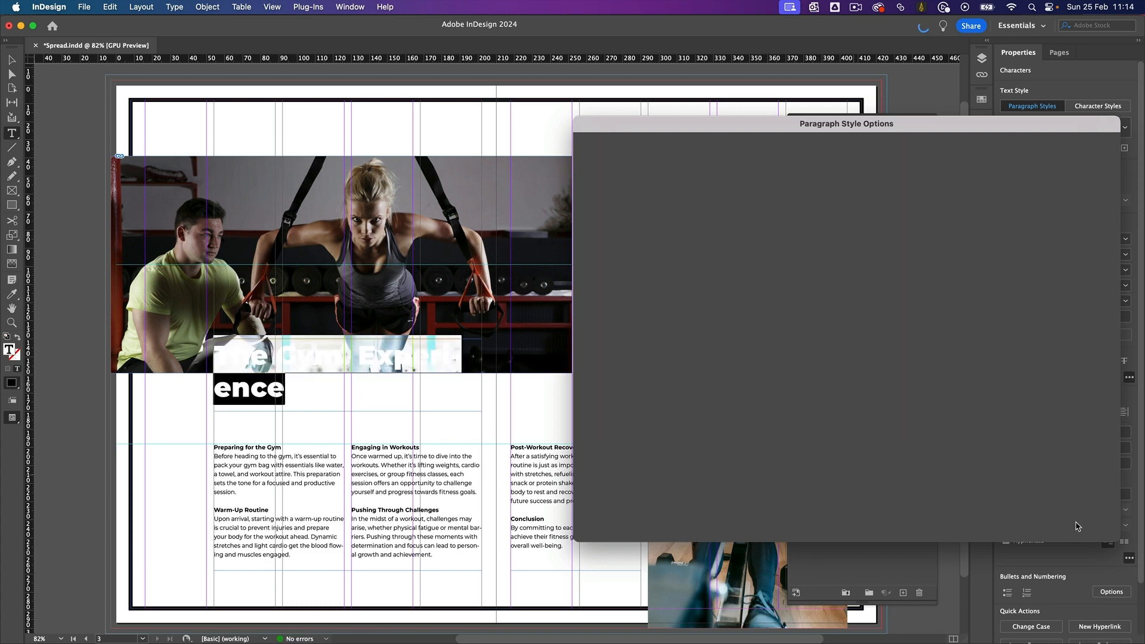
pyautogui.click(282, 365)
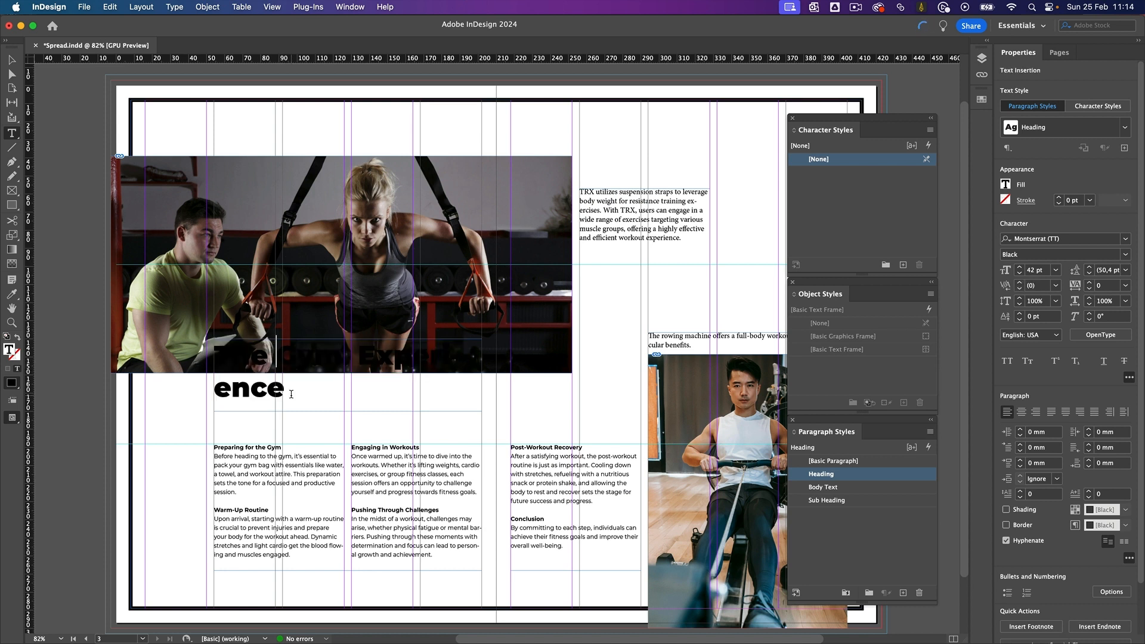
# With the title selected, create a character style named Heading Magenta coloured C=0 M=100 Y=0 K=0 and save it
pyautogui.moveTo(292, 394); pyautogui.dragTo(209, 356)
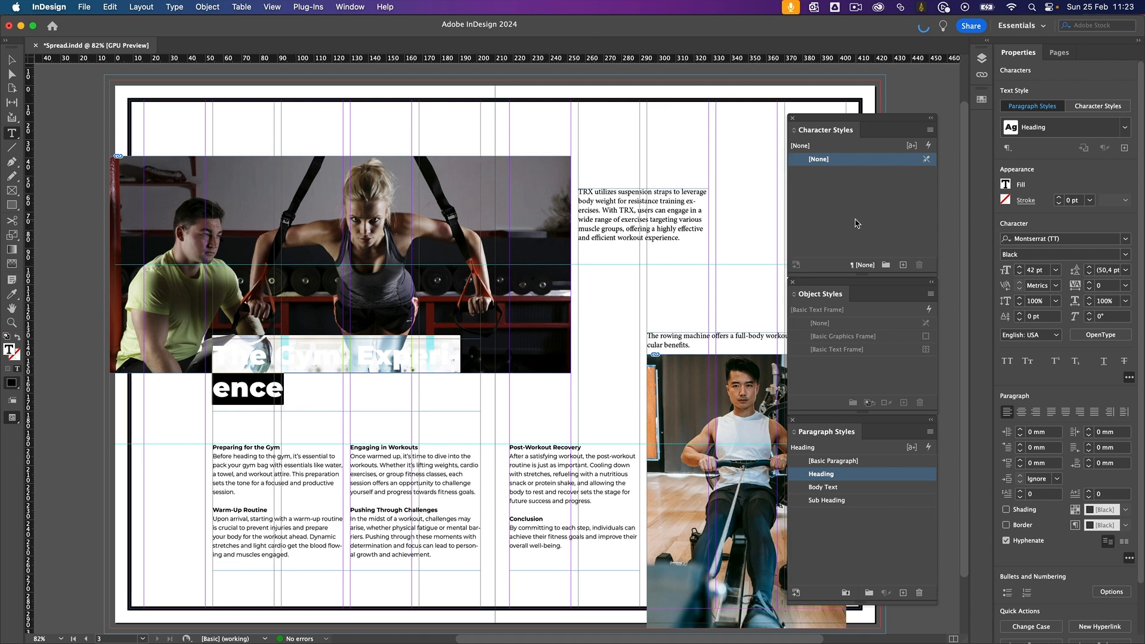
pyautogui.click(903, 265)
pyautogui.doubleClick(874, 173)
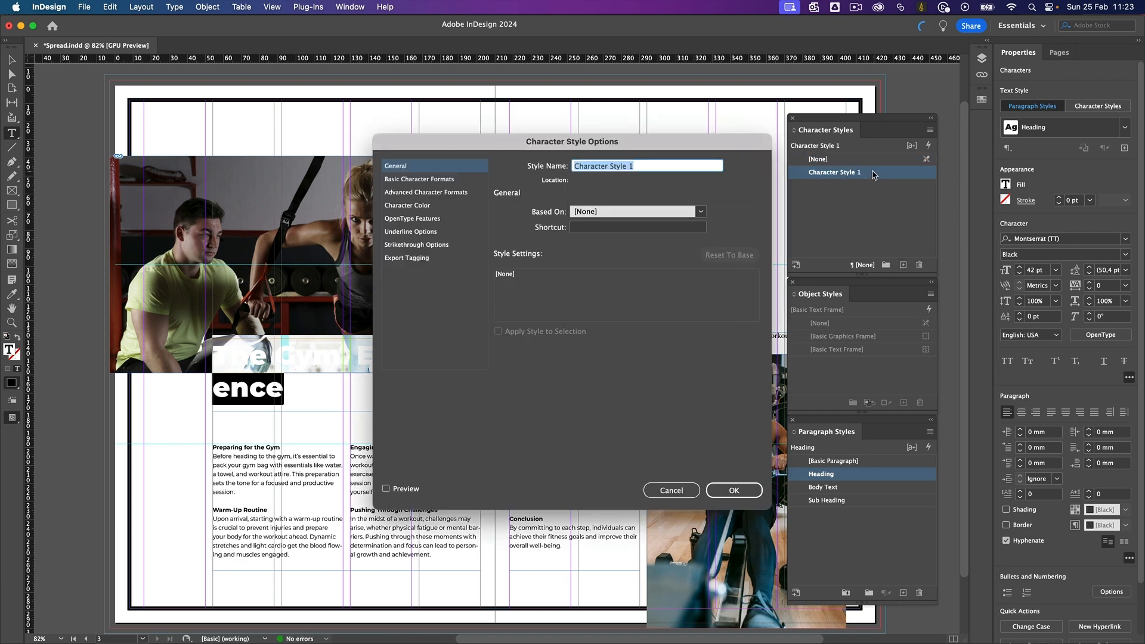
pyautogui.write('Heading Magenta')
pyautogui.click(405, 207)
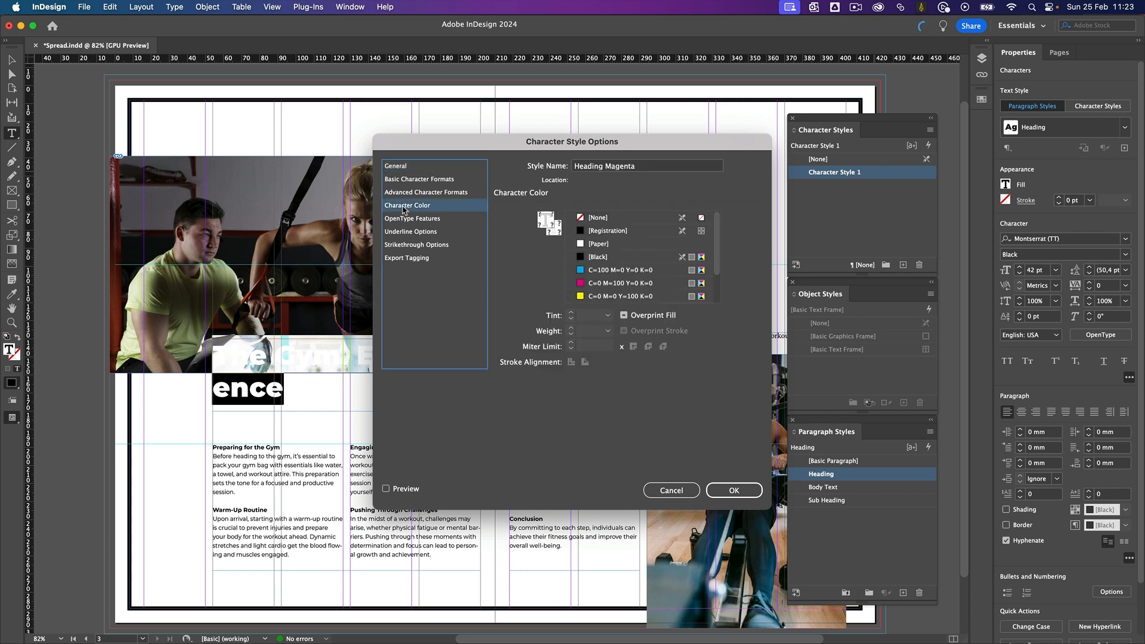
pyautogui.click(613, 285)
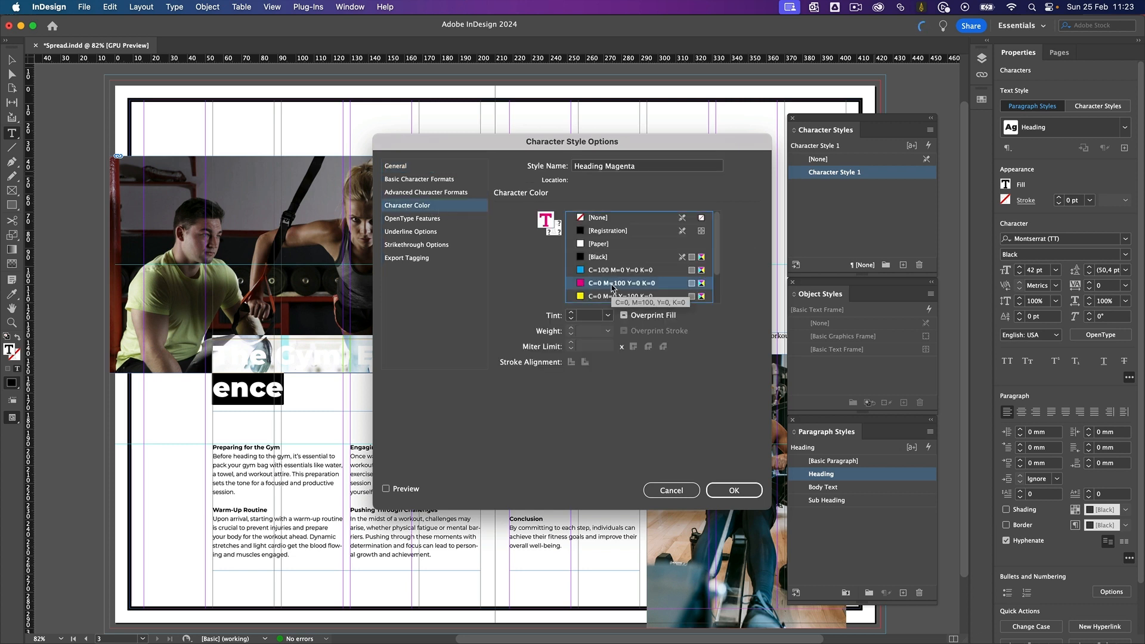
pyautogui.click(736, 492)
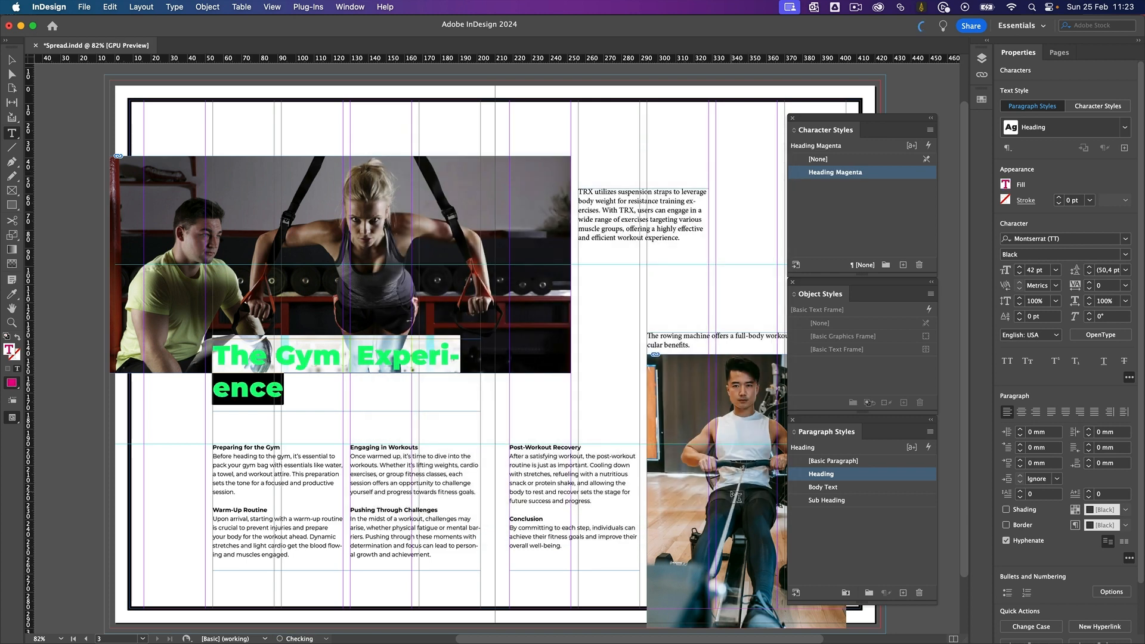
# Reselect the whole "The Gym Experience" title and reset its character style to [None]
pyautogui.click(353, 391)
pyautogui.moveTo(353, 391); pyautogui.dragTo(213, 357)
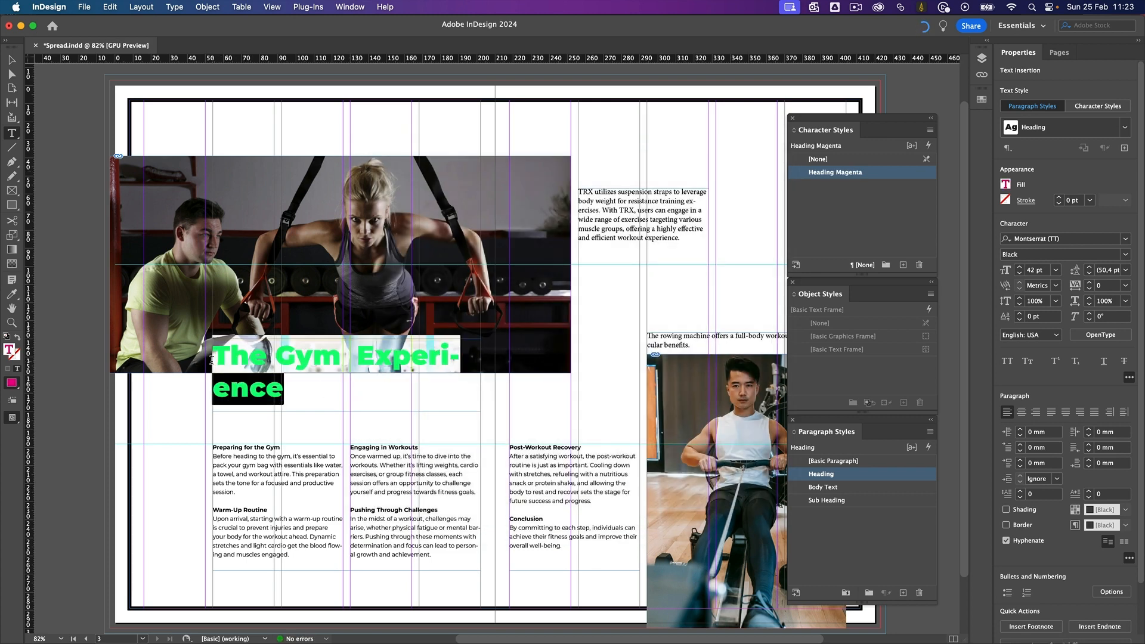
pyautogui.click(841, 159)
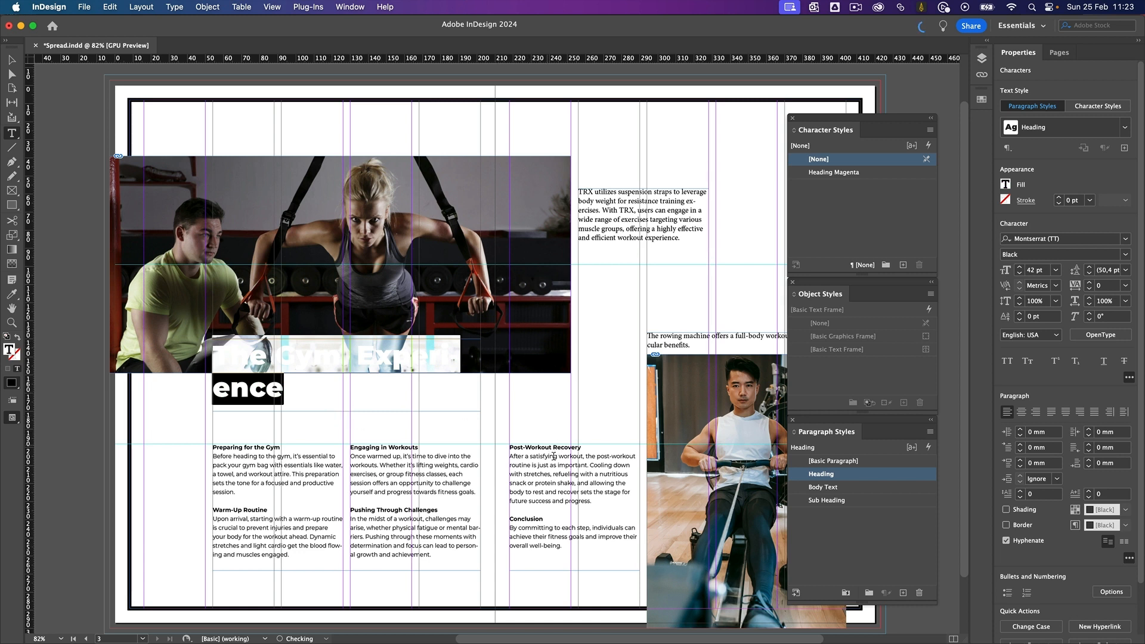
# Add a nested style to the Heading paragraph style that applies Heading Magenta through 1 Forced Line Break, and save it
pyautogui.doubleClick(856, 478)
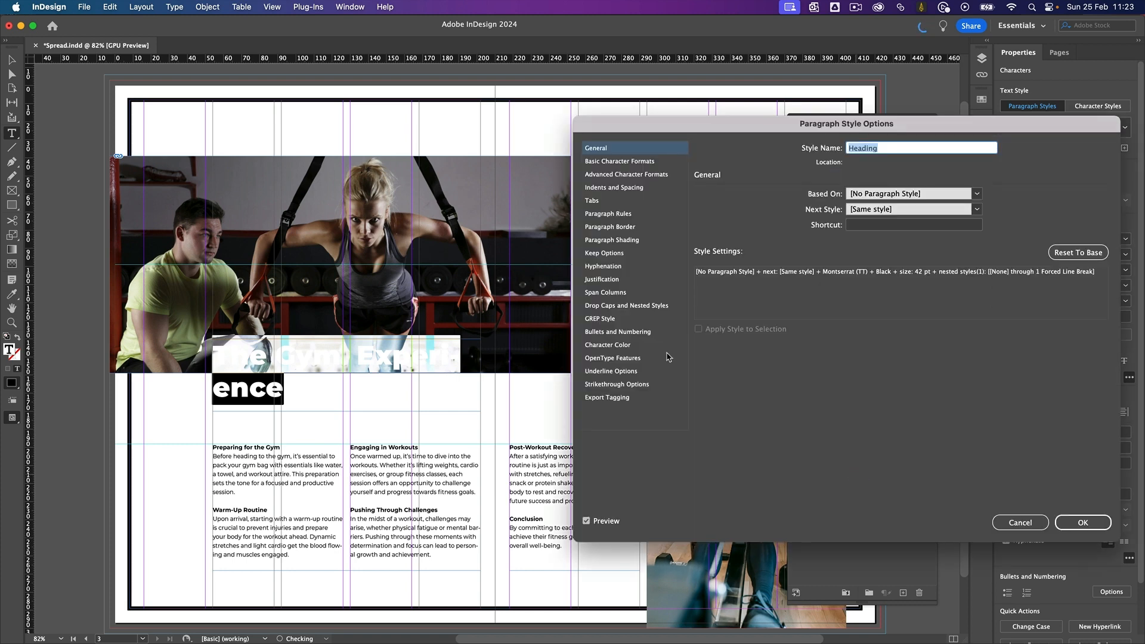
pyautogui.click(630, 306)
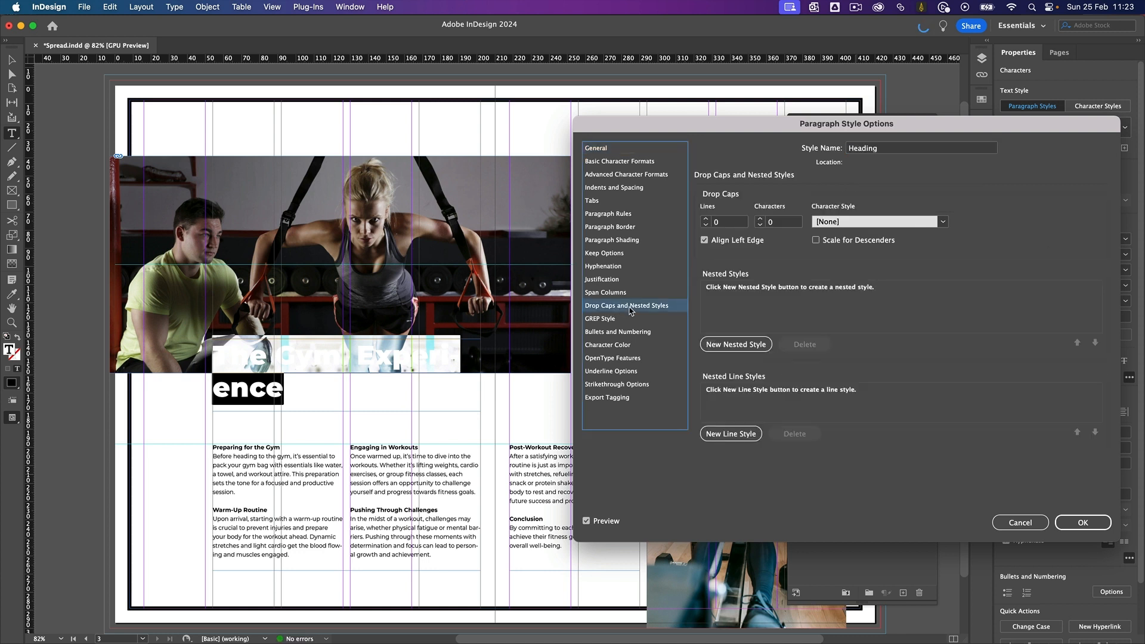
pyautogui.click(745, 346)
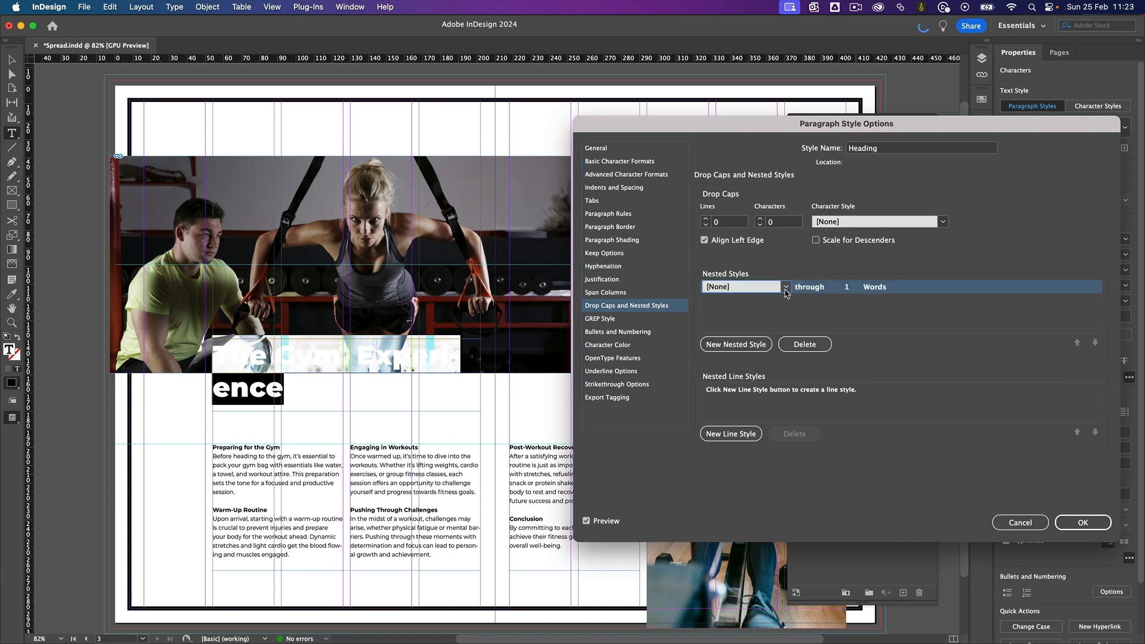
pyautogui.click(786, 288)
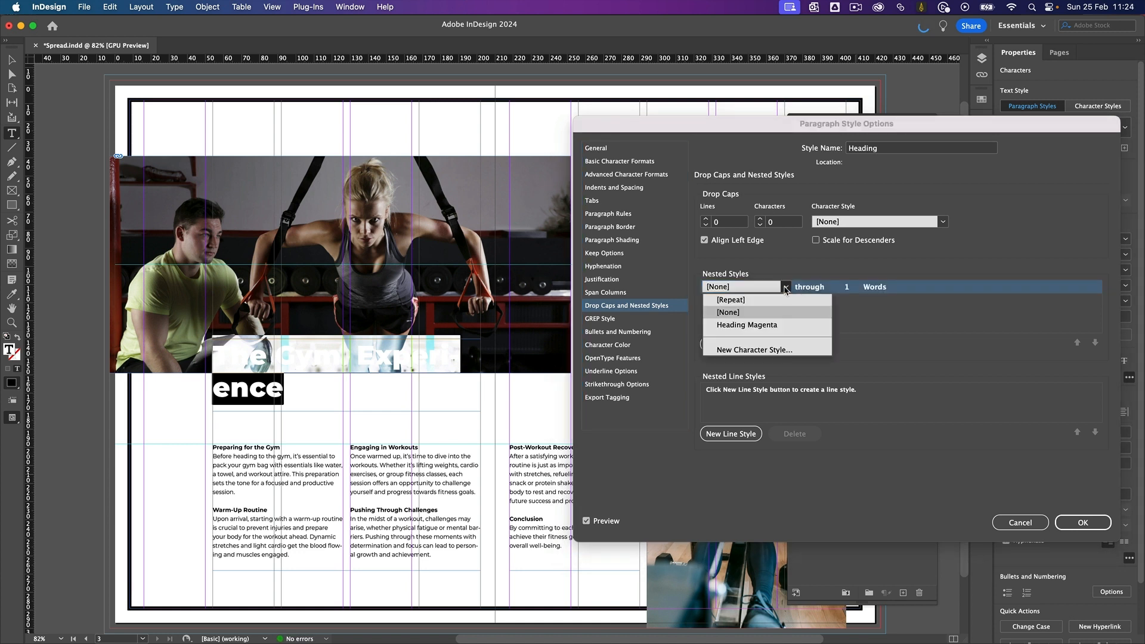
pyautogui.click(758, 326)
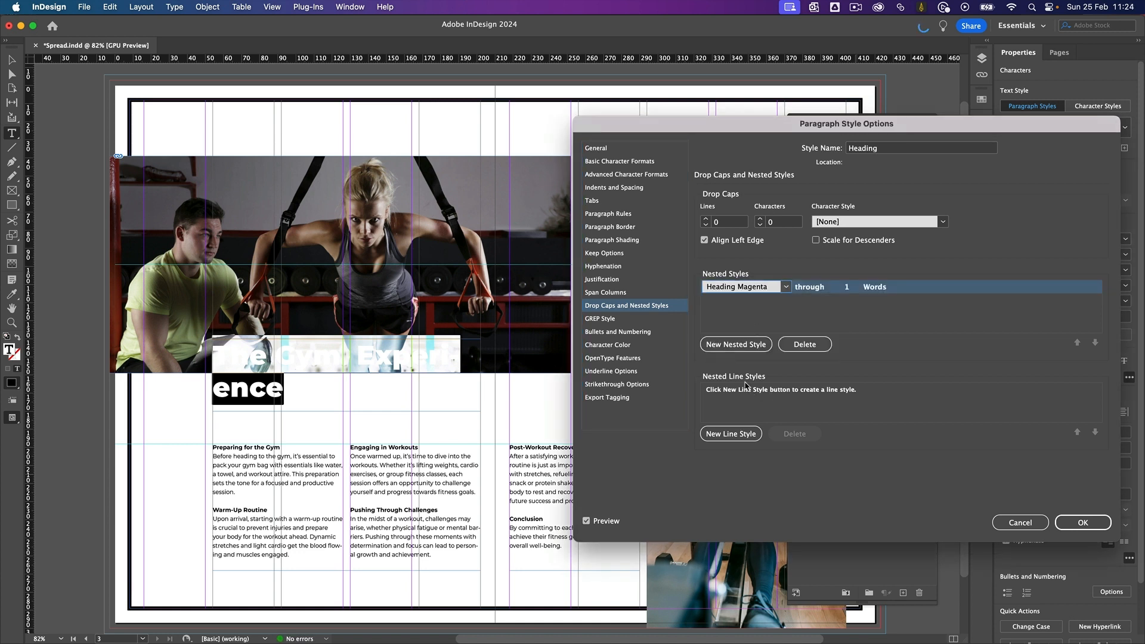
pyautogui.click(816, 288)
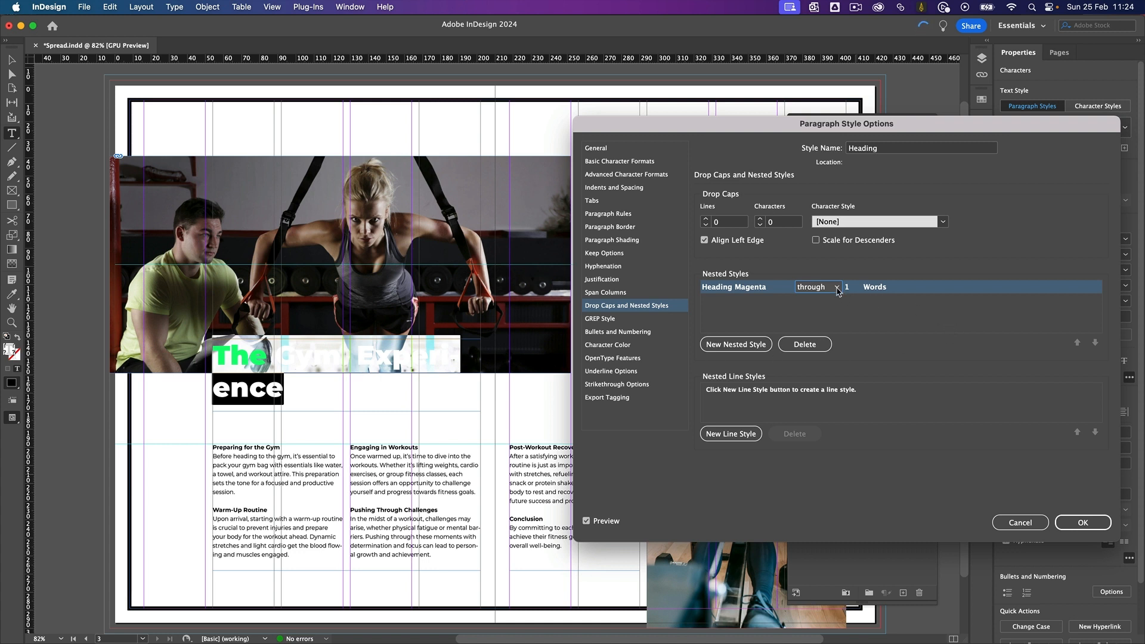
pyautogui.click(877, 287)
pyautogui.click(922, 287)
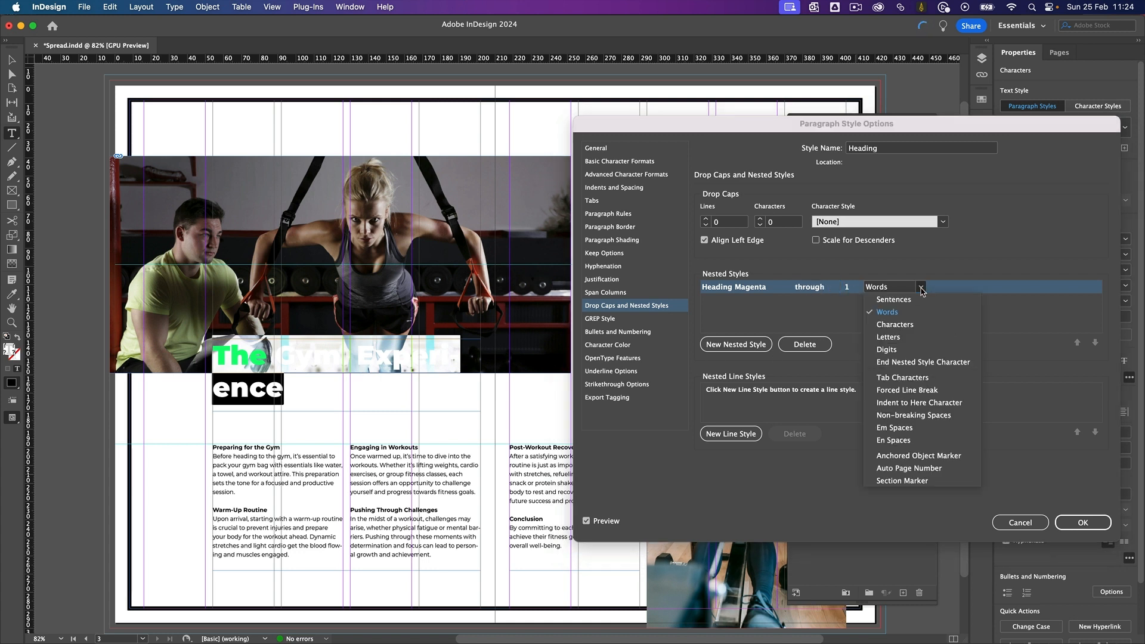
pyautogui.click(908, 390)
pyautogui.click(866, 318)
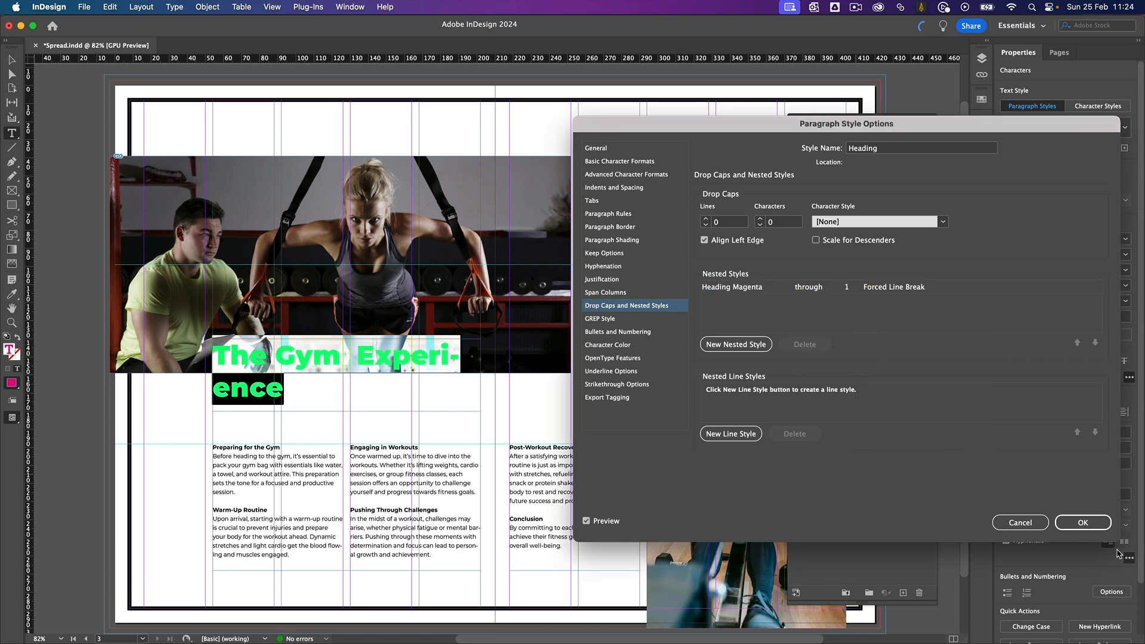
pyautogui.click(1092, 527)
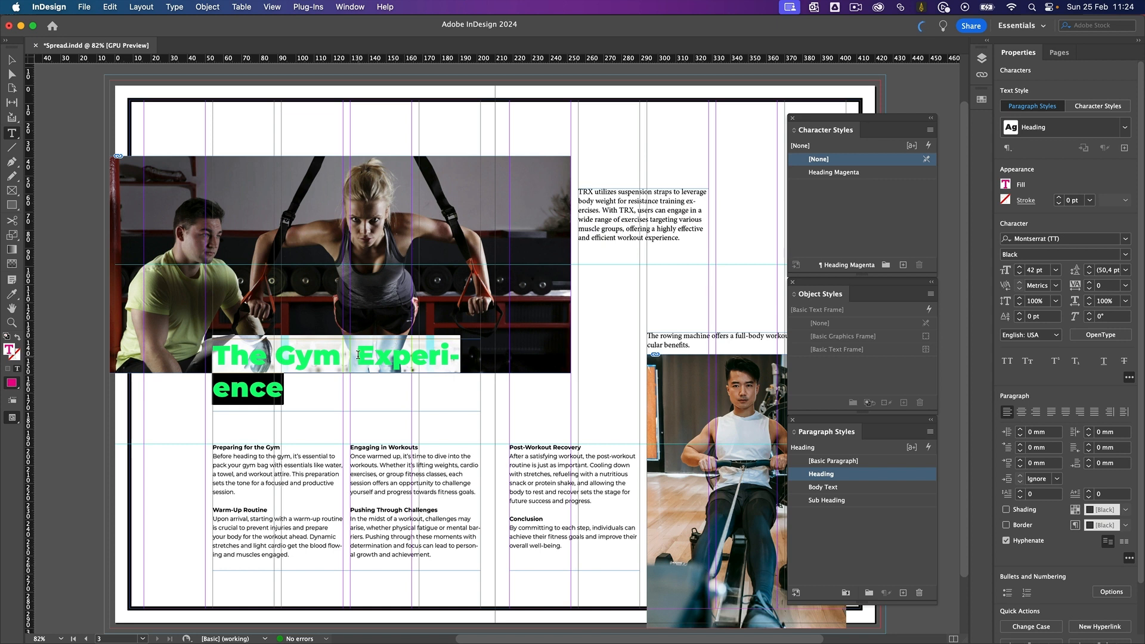
# Insert a forced line break before "Experience" in the title and deselect the text frame
pyautogui.click(358, 355)
pyautogui.hotkey('shift', 'Return')
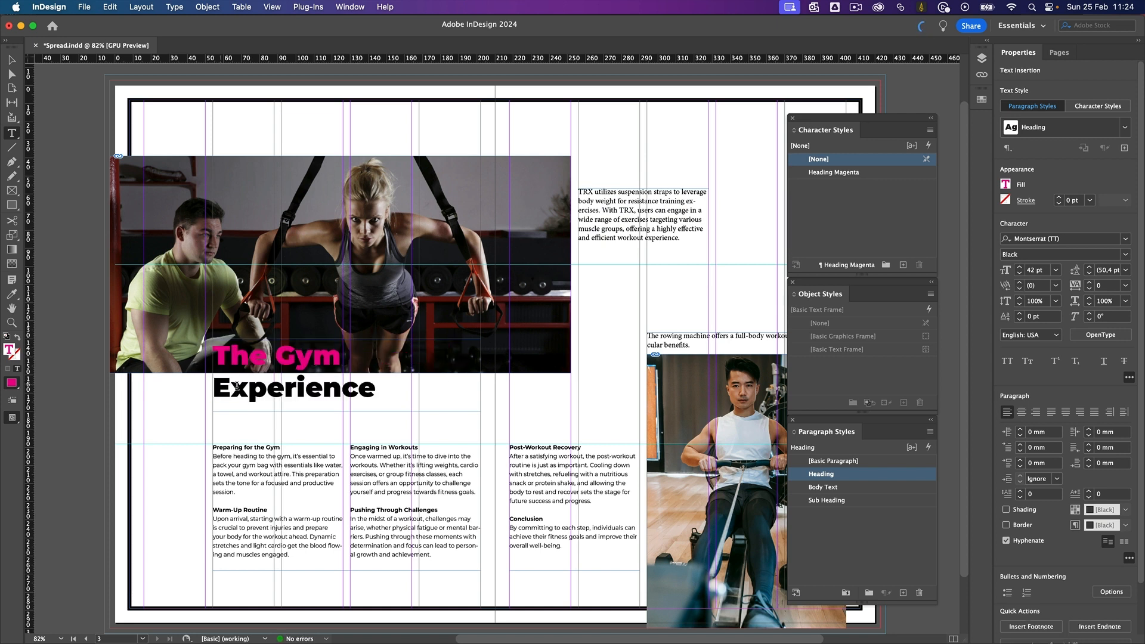
pyautogui.press('BackSpace')
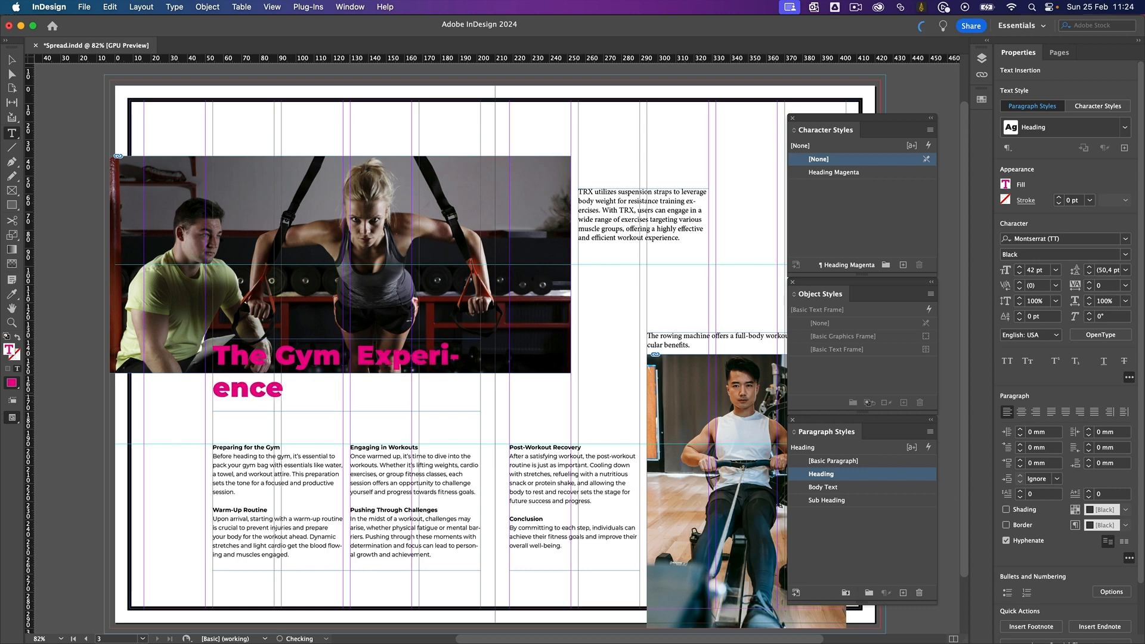
pyautogui.hotkey('shift', 'Return')
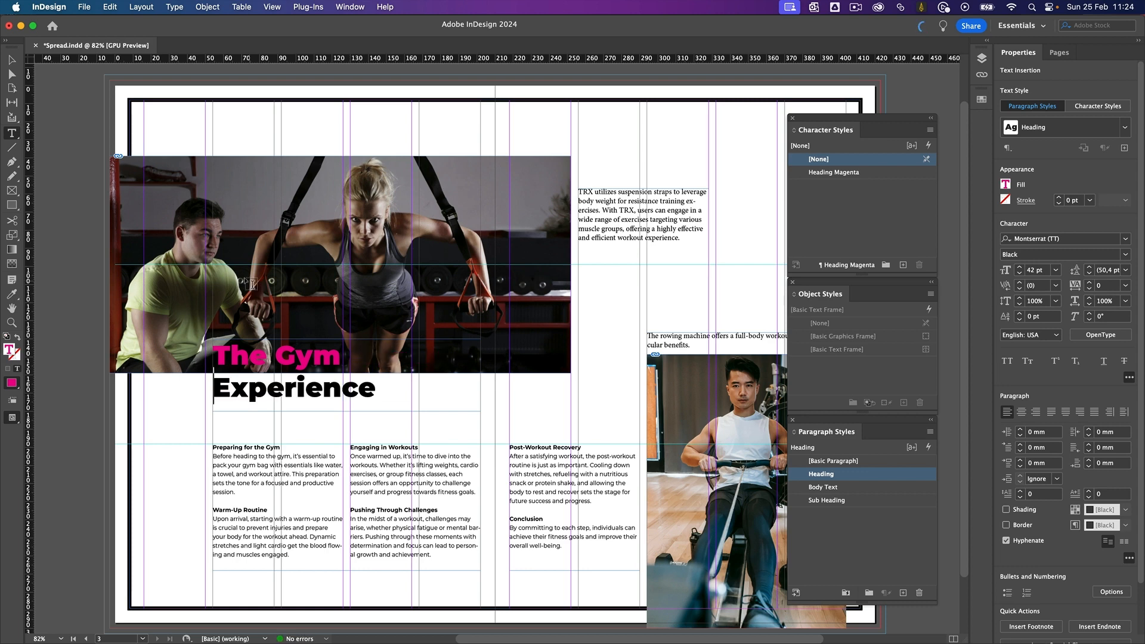
pyautogui.click(11, 60)
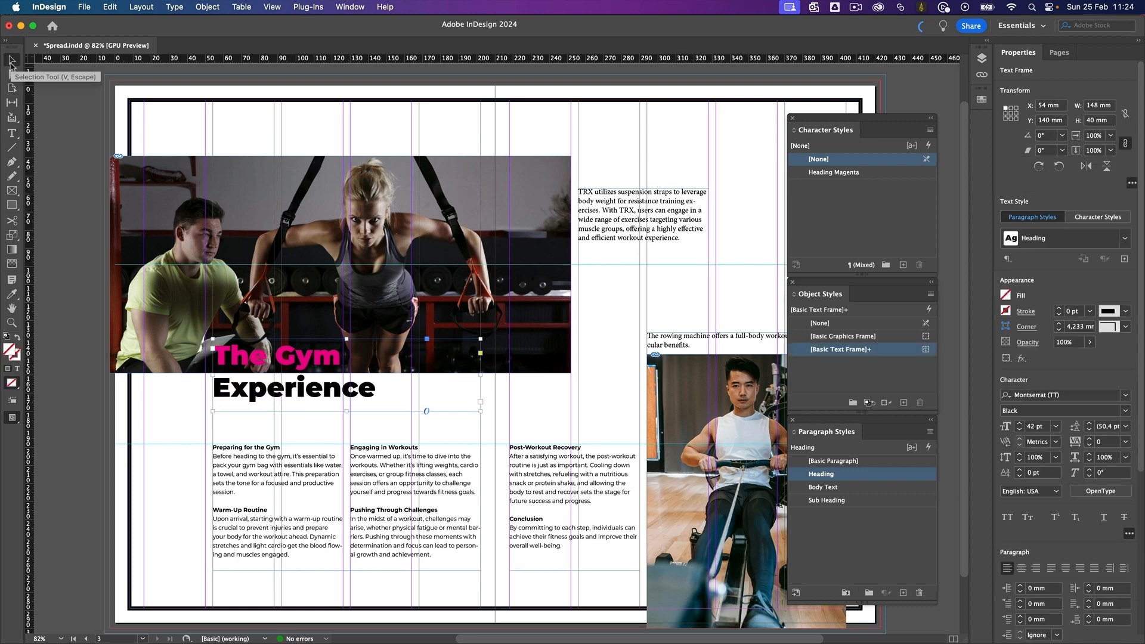
pyautogui.click(53, 190)
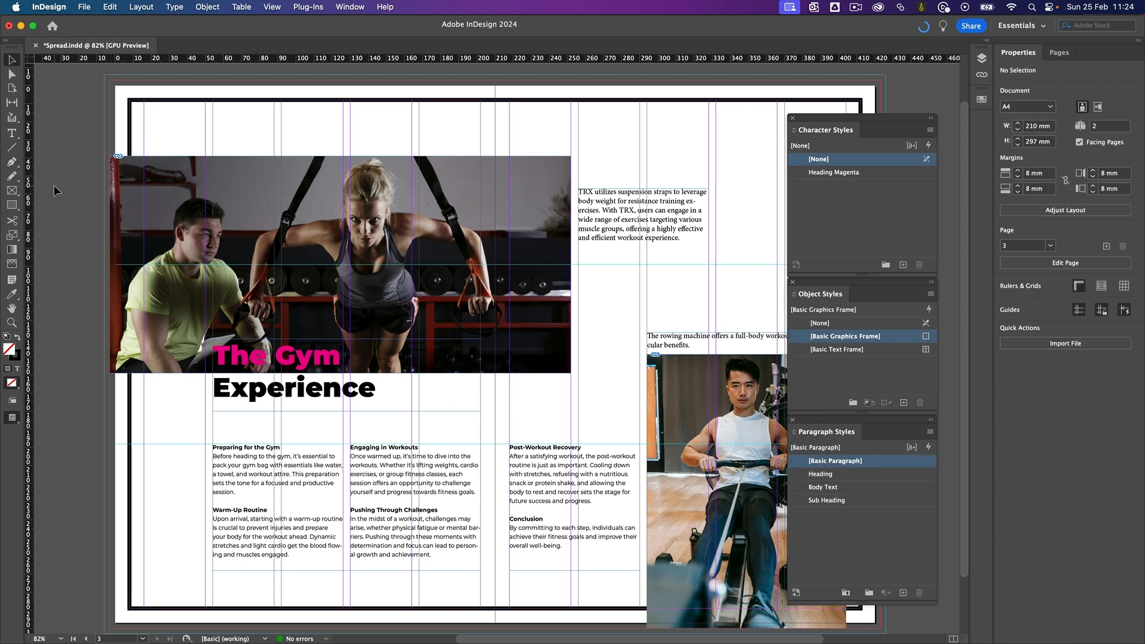
# Create an object style named Photo from the large gym photo
pyautogui.click(181, 189)
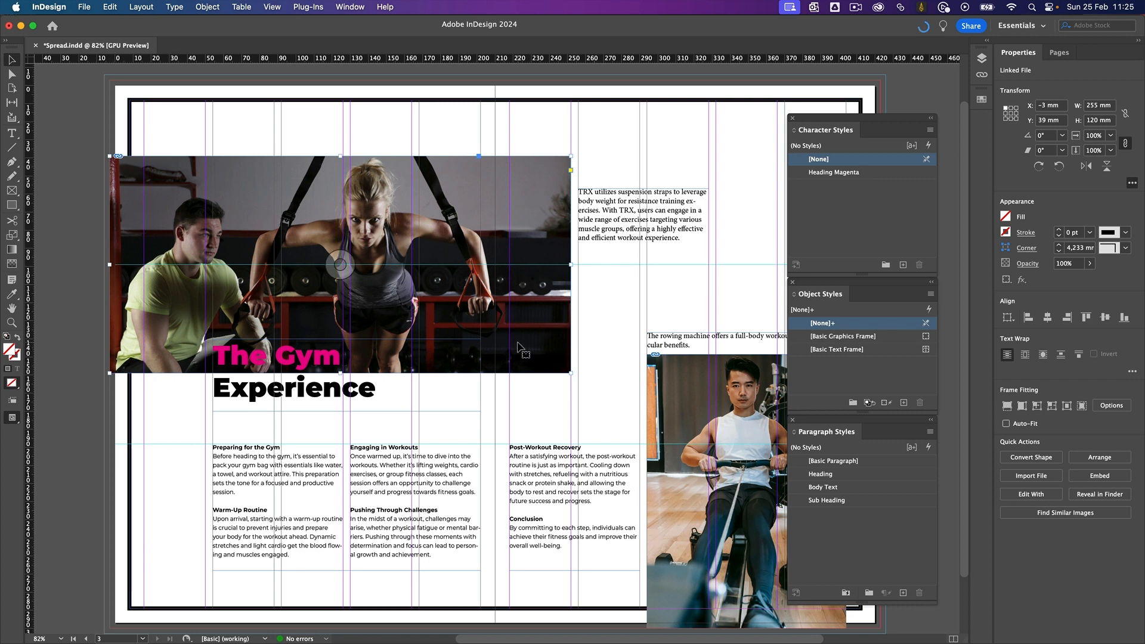
pyautogui.click(904, 403)
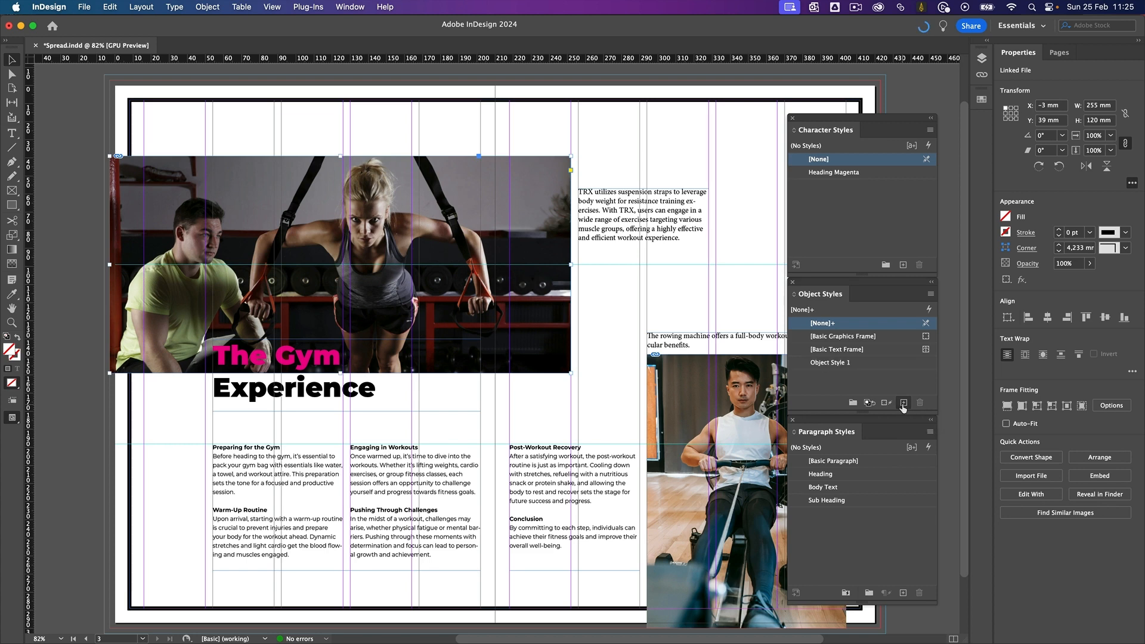
pyautogui.doubleClick(862, 364)
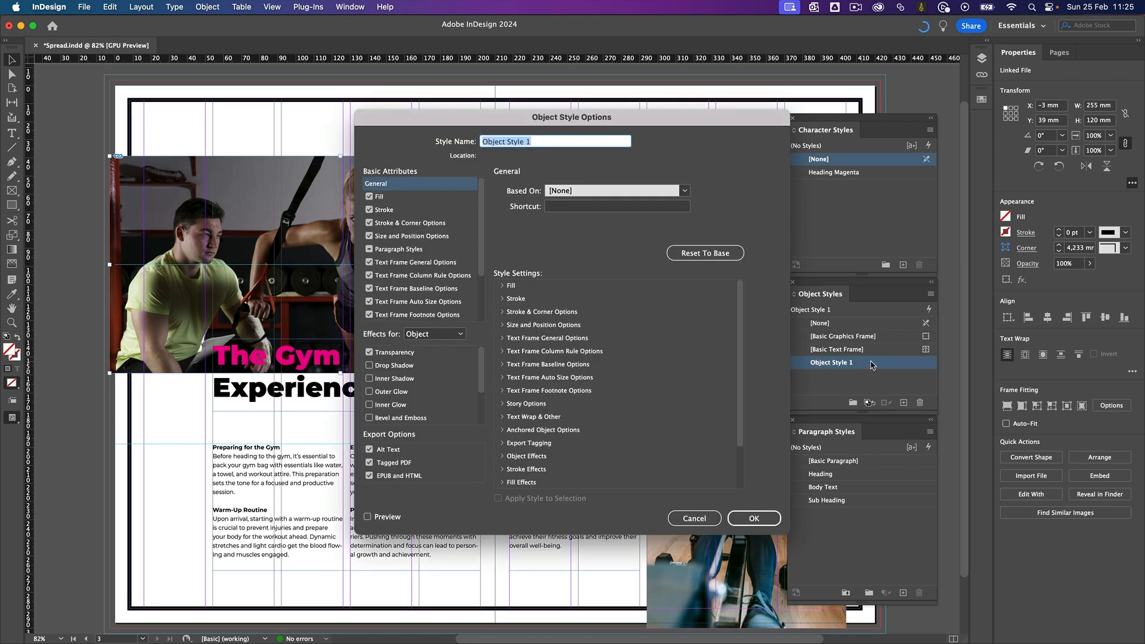
pyautogui.write('Photo')
# Give the Photo object style a 5 pt stroke coloured C=0 M=100 Y=0 K=0, with preview on, and save it
pyautogui.click(385, 210)
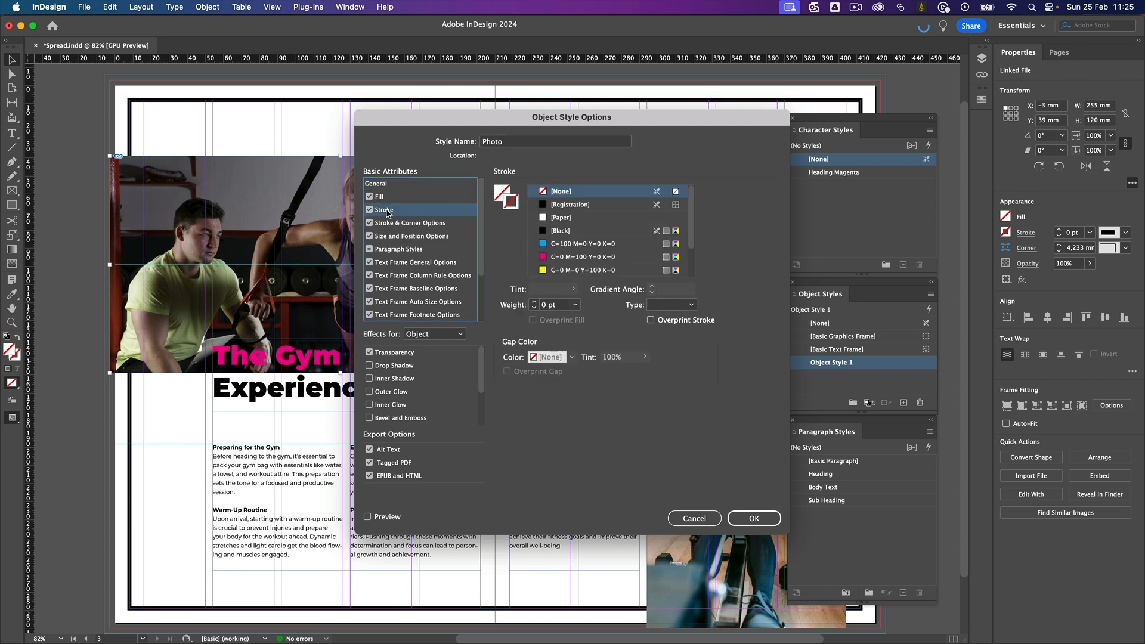
pyautogui.click(569, 258)
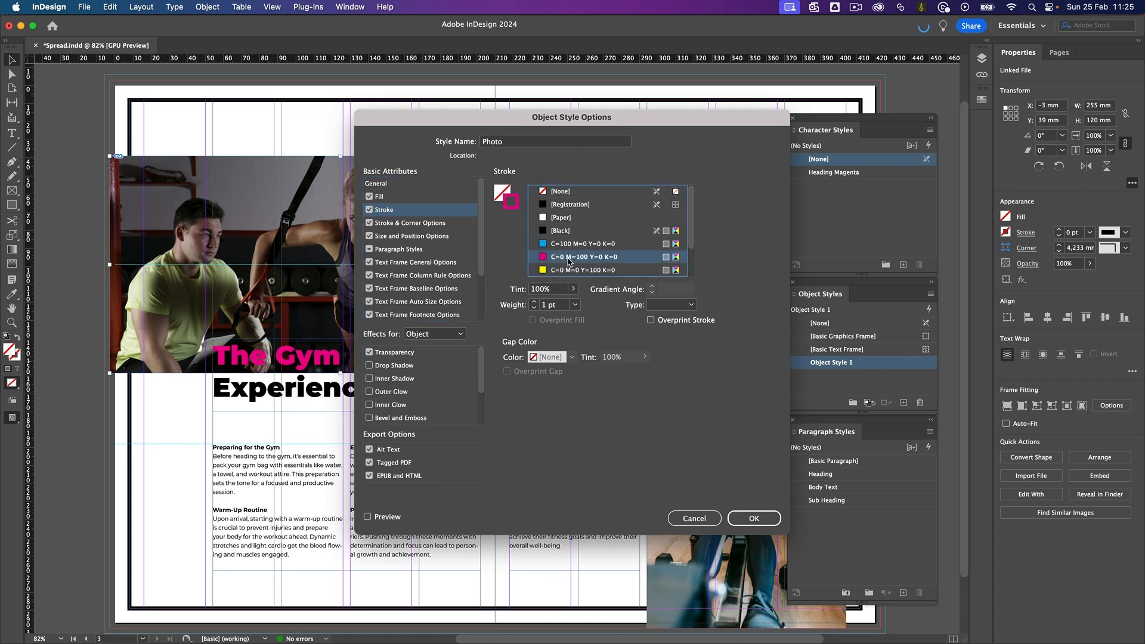
pyautogui.click(389, 518)
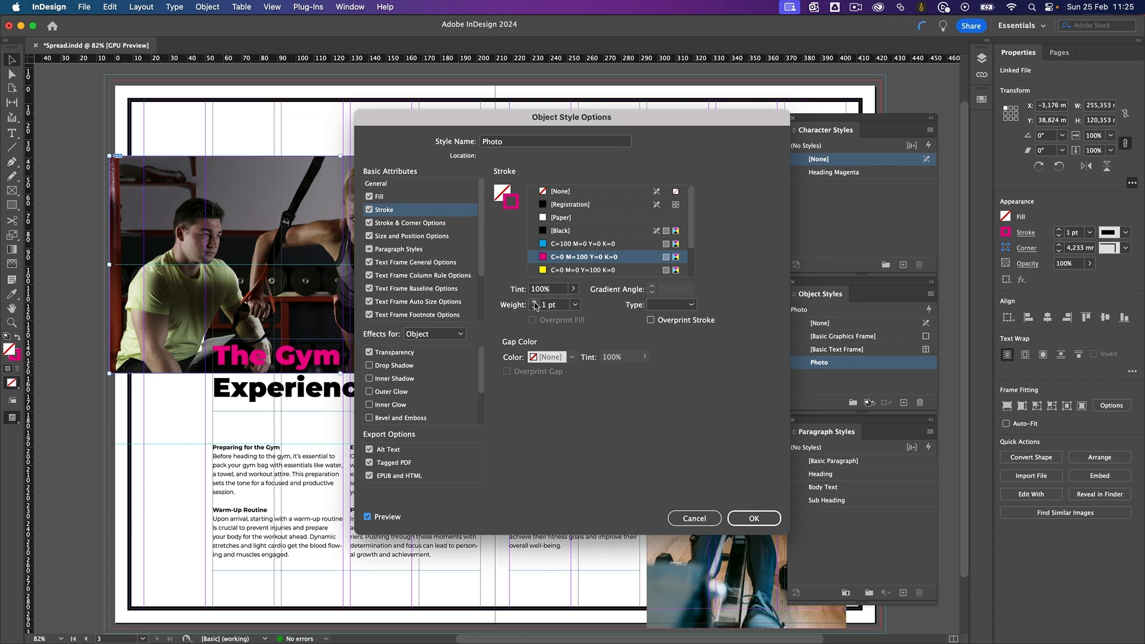
pyautogui.click(534, 303)
pyautogui.click(535, 302)
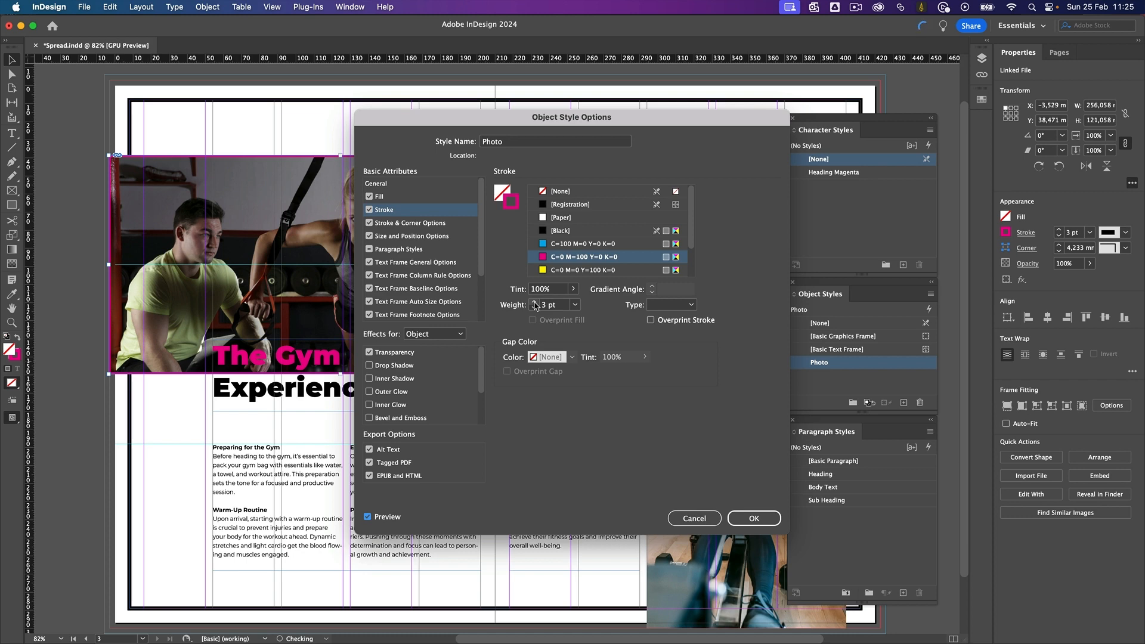
pyautogui.click(534, 302)
pyautogui.click(535, 303)
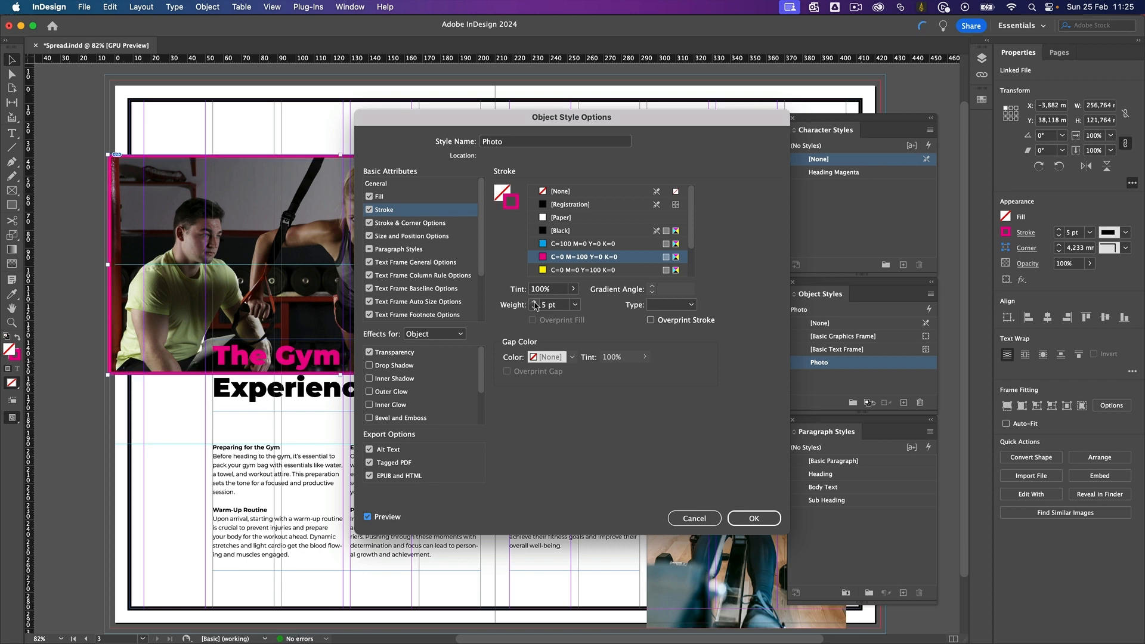
pyautogui.click(771, 518)
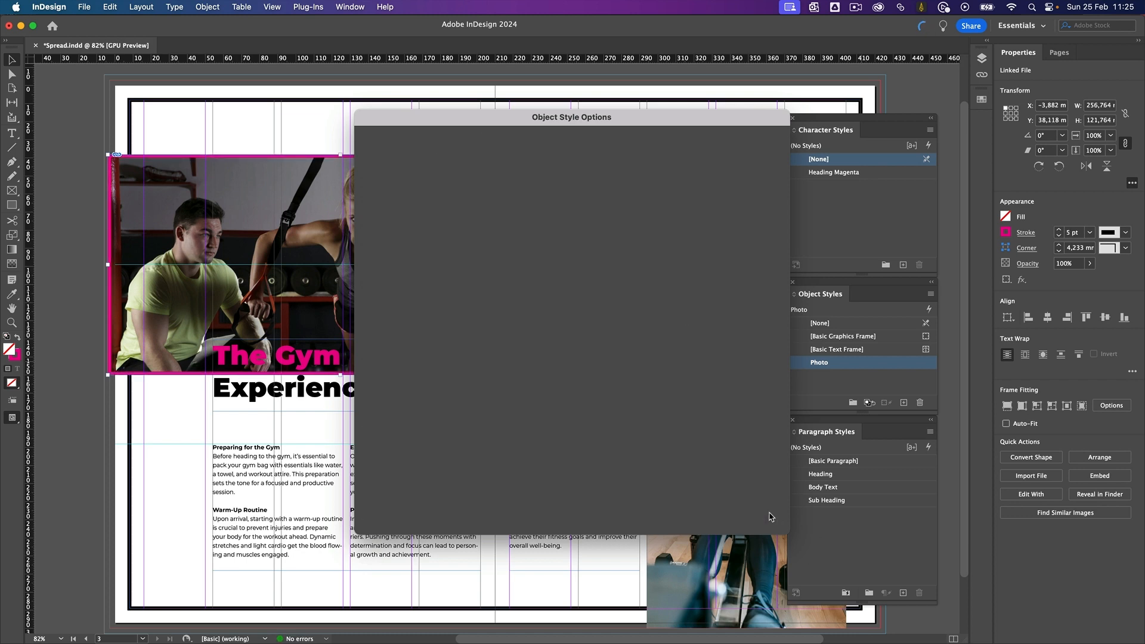
# Apply the Photo object style to the rowing machine photo, deselect it and preview the spread without guides
pyautogui.click(740, 411)
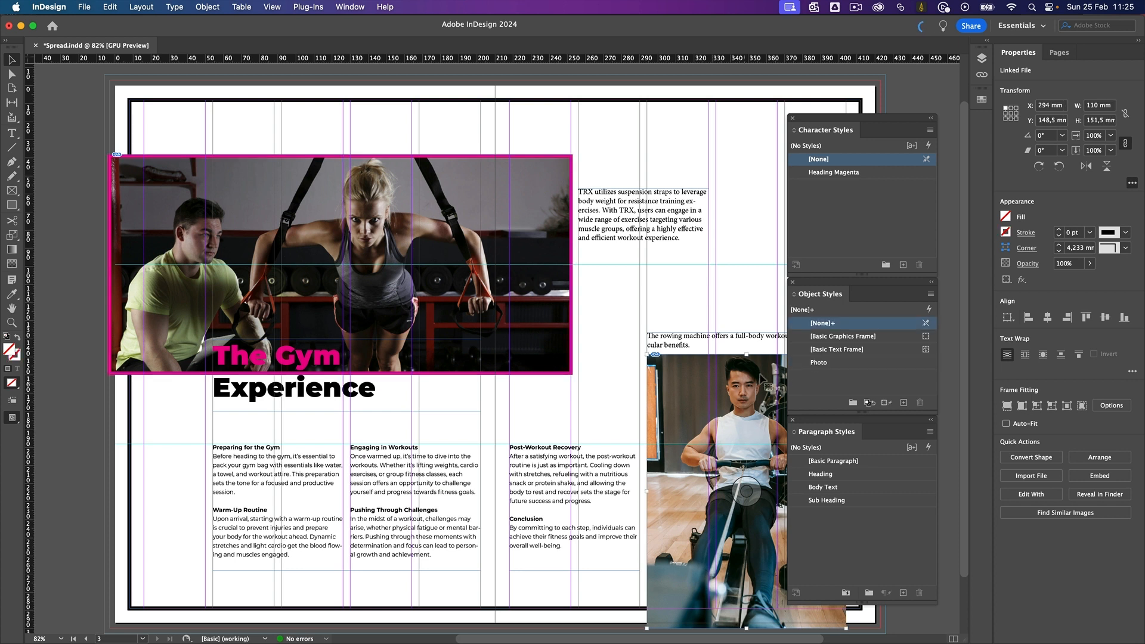
pyautogui.click(828, 364)
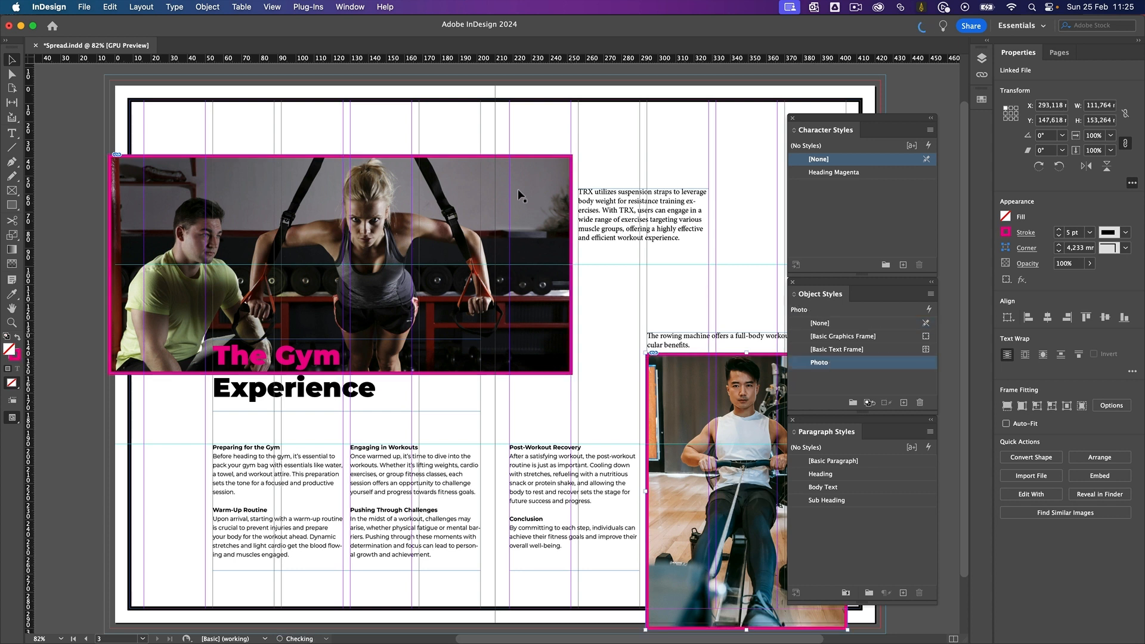
pyautogui.click(915, 81)
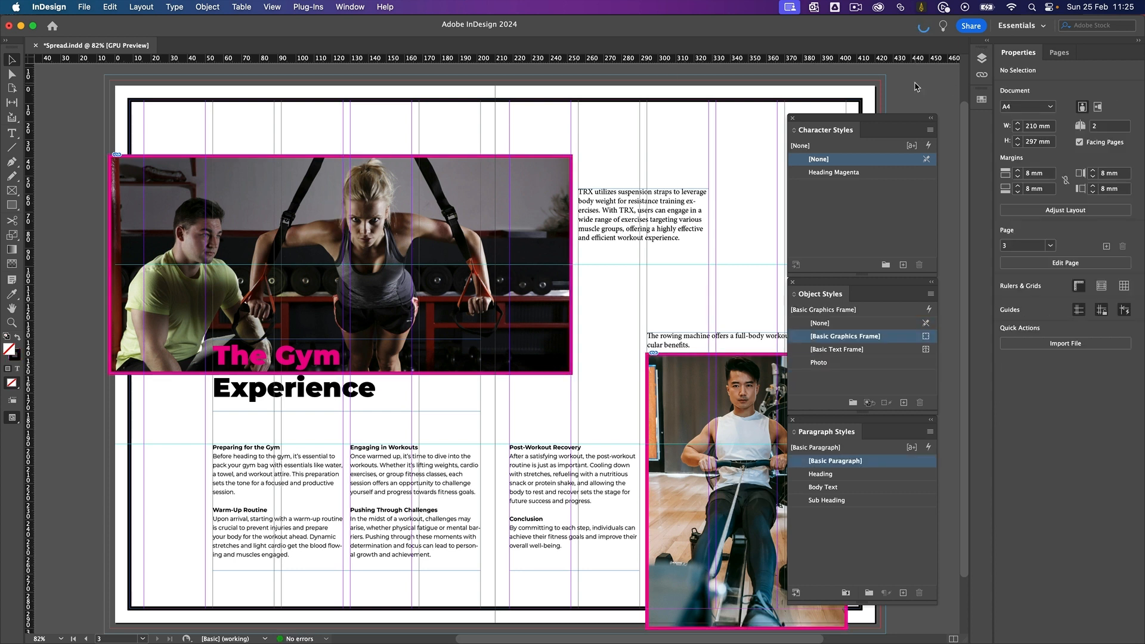
pyautogui.press('w')
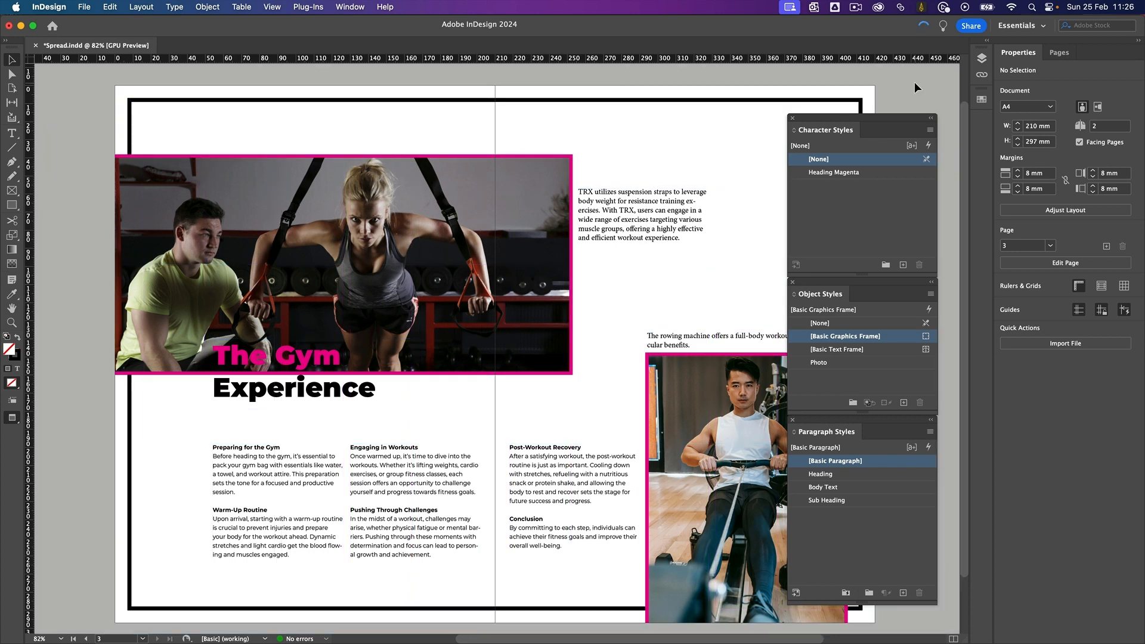